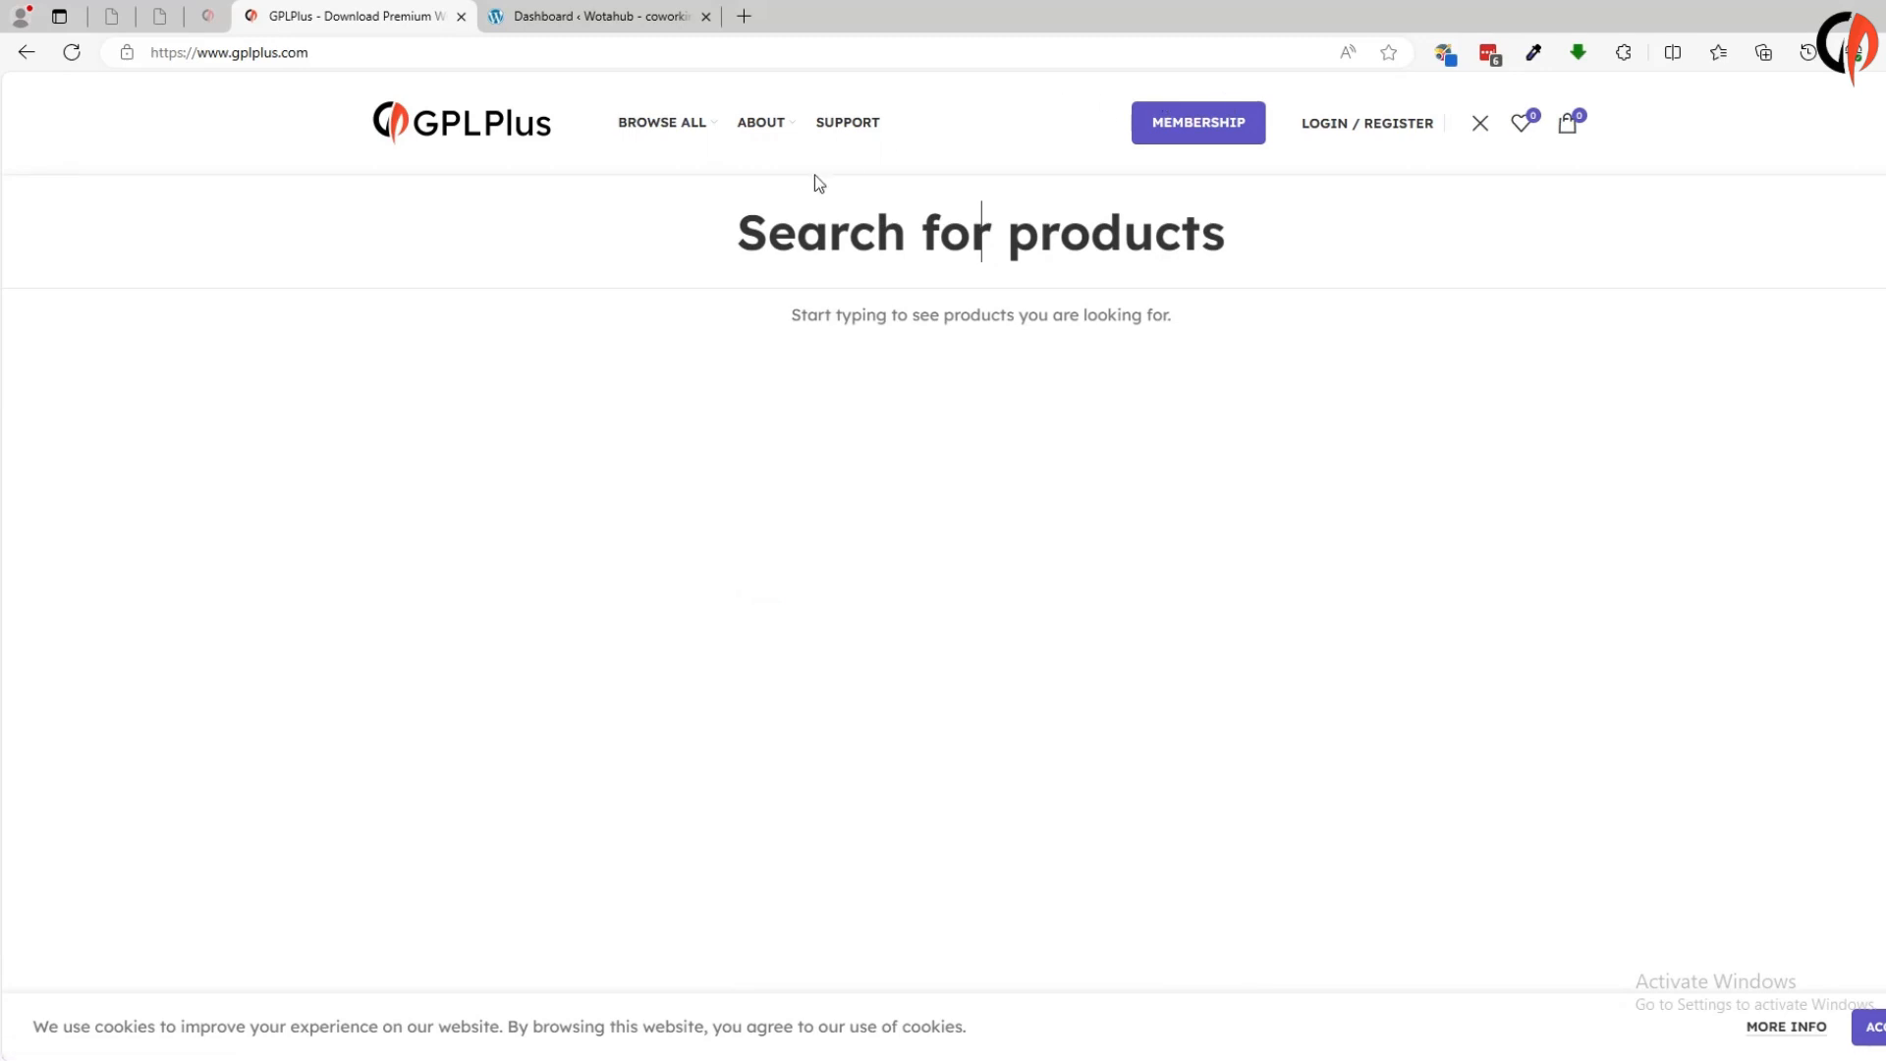
Step: Search the GPLPlus store for "Sanbi" and open the Sanbi – App Landing Page WordPress Theme product page
type("Sanbi")
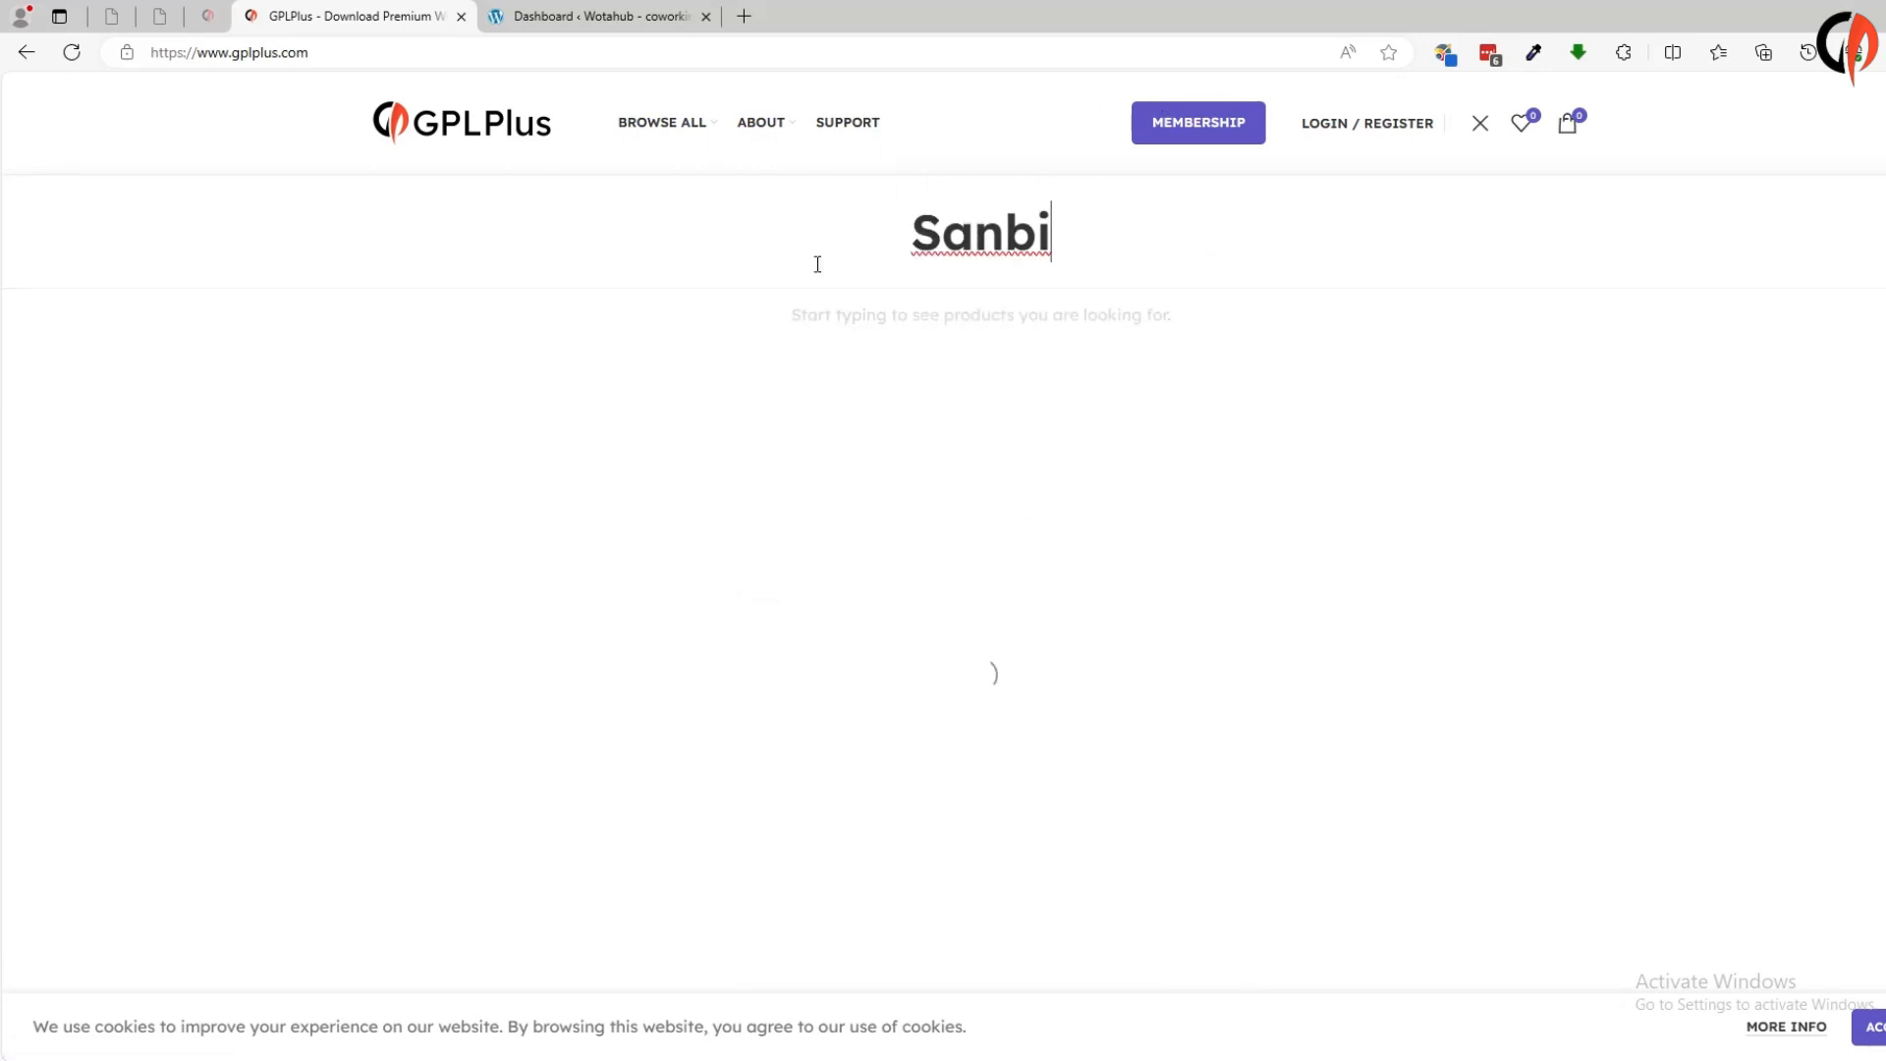
left_click(1027, 411)
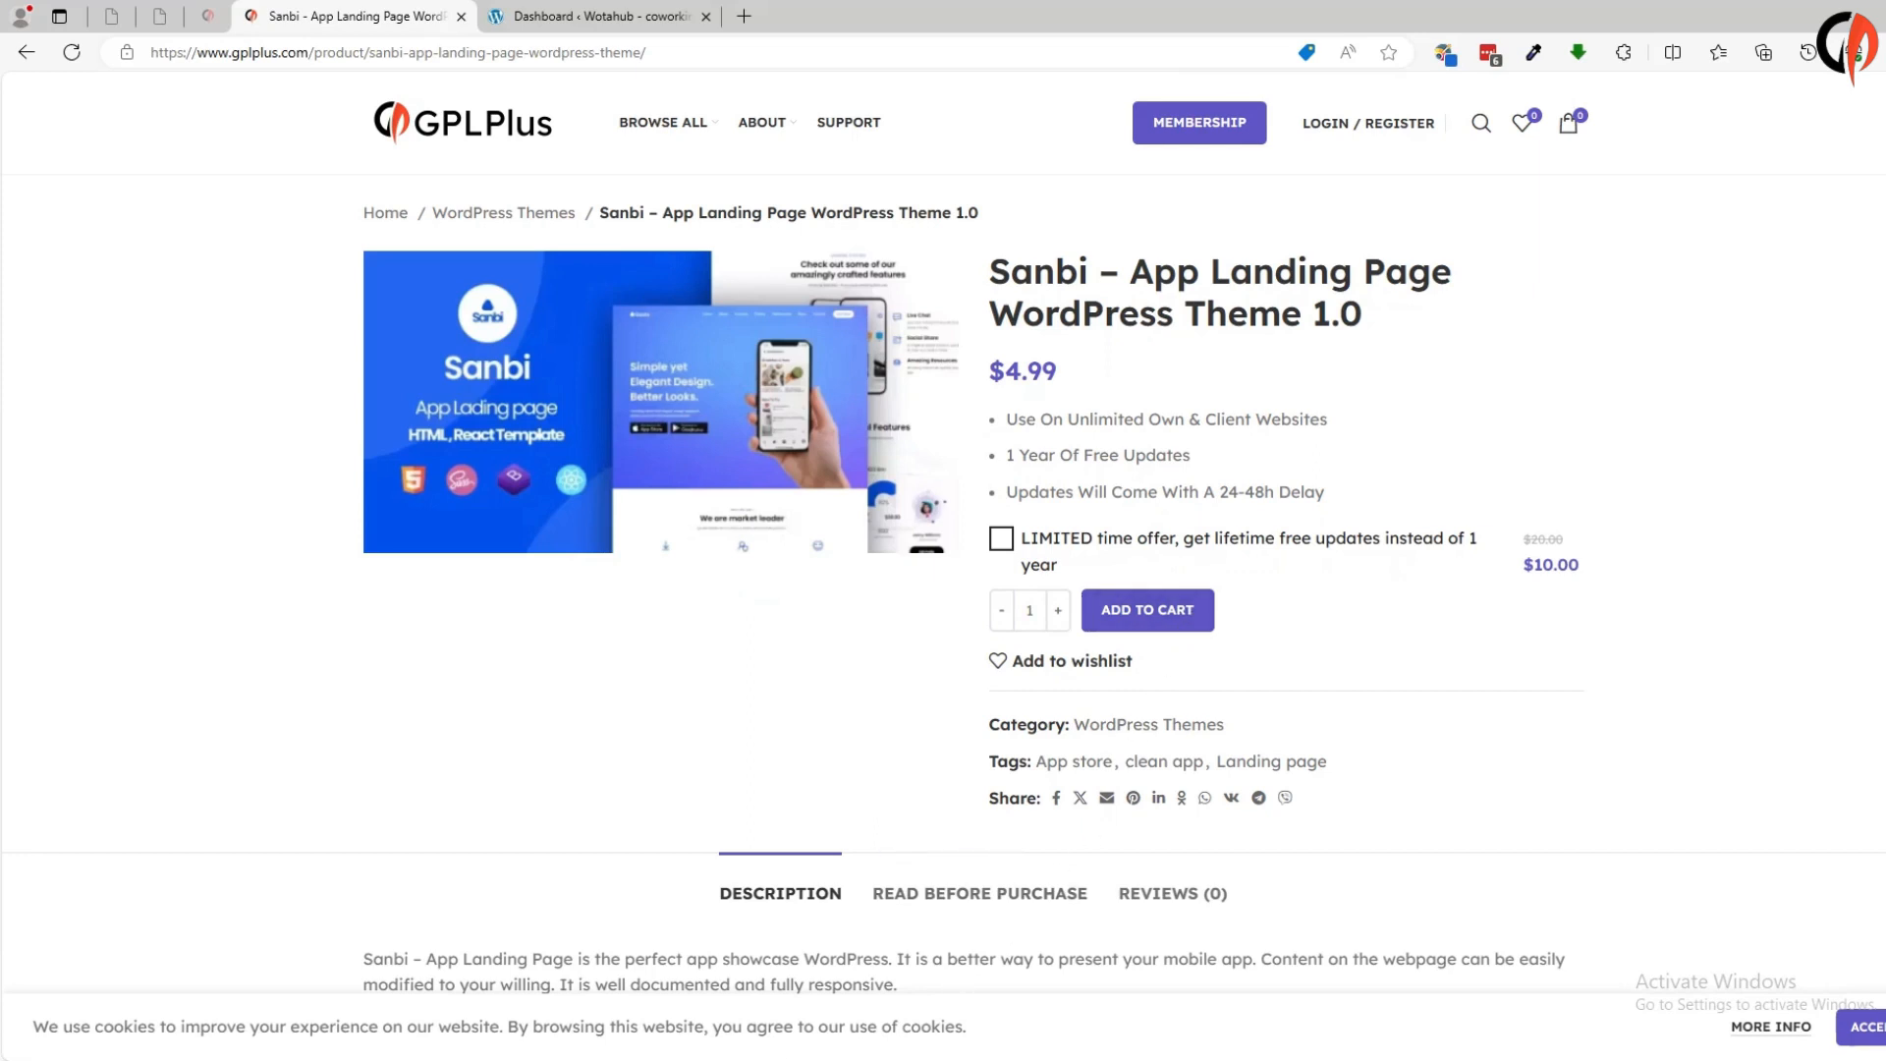
Step: In File Explorer, extract the CC-sanbi-v1.0 archive on the Desktop into a CC-sanbi-v1.0 folder and open its sanbi_package subfolder
key("alt+Tab")
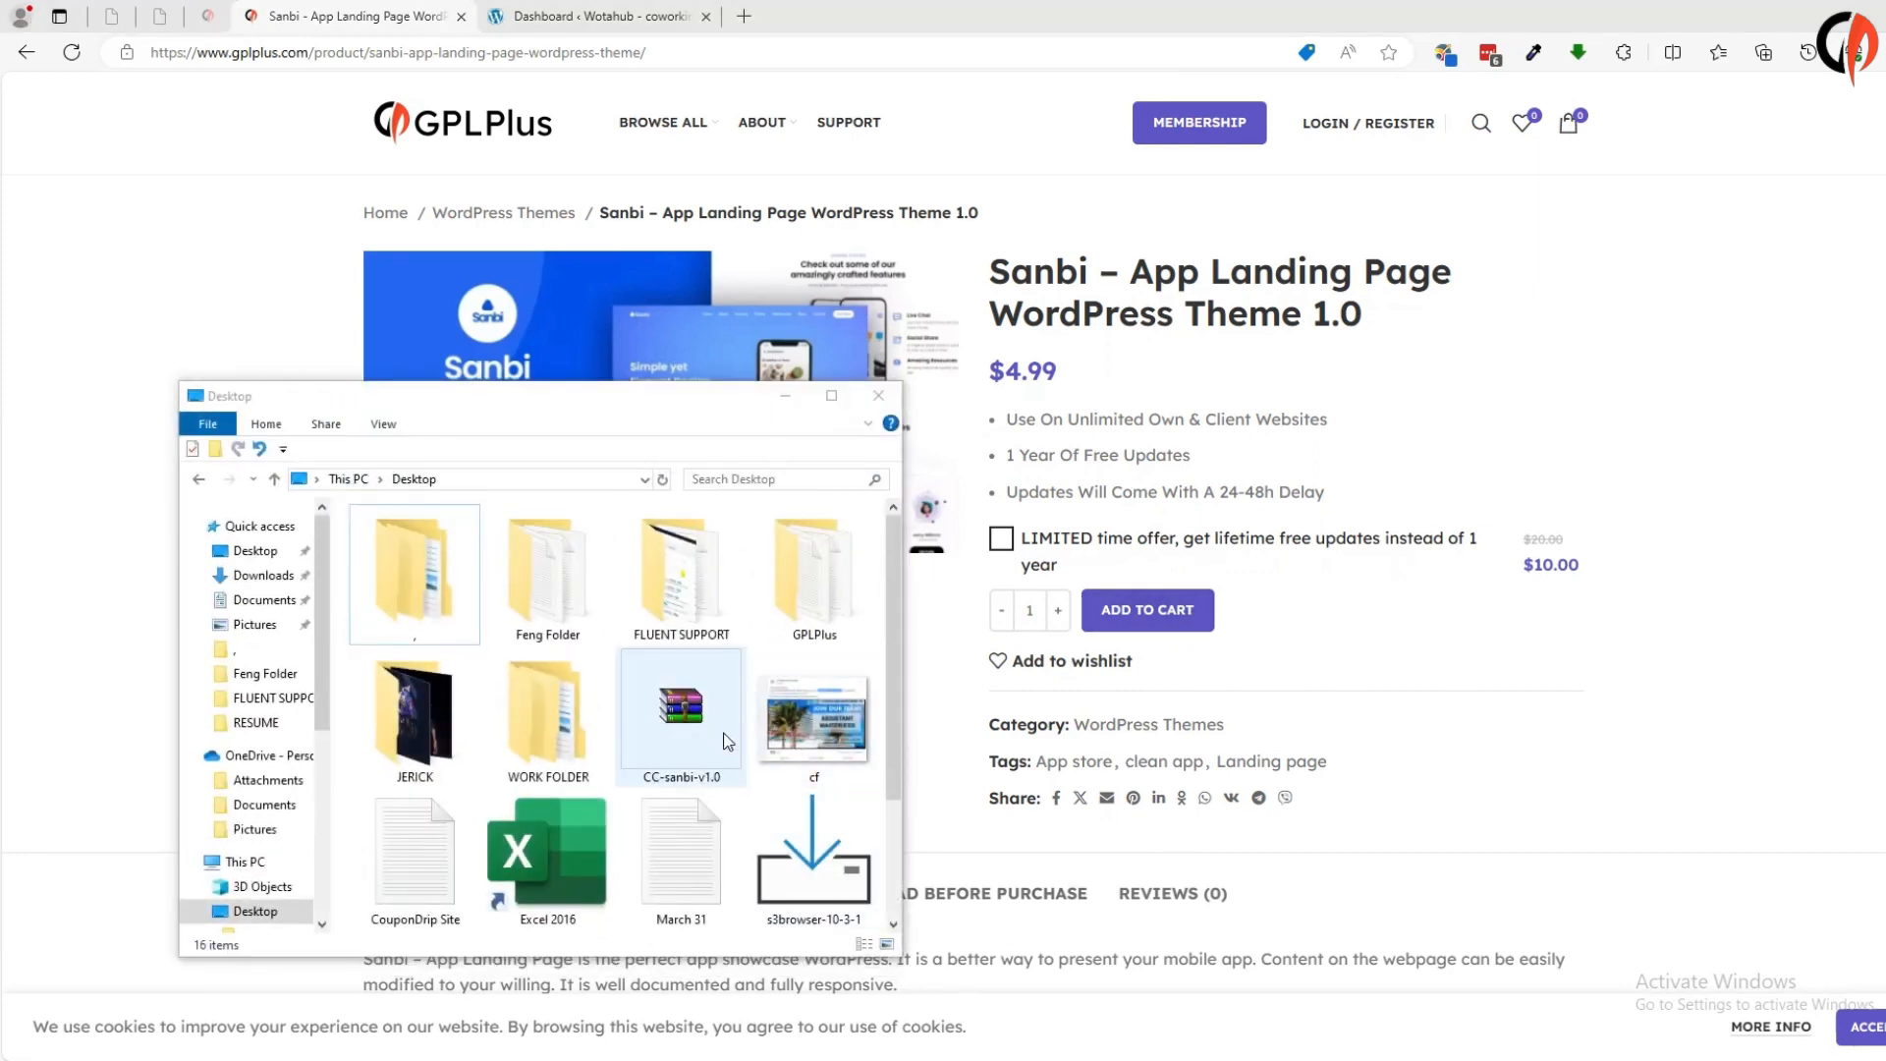
left_click(680, 725)
right_click(680, 717)
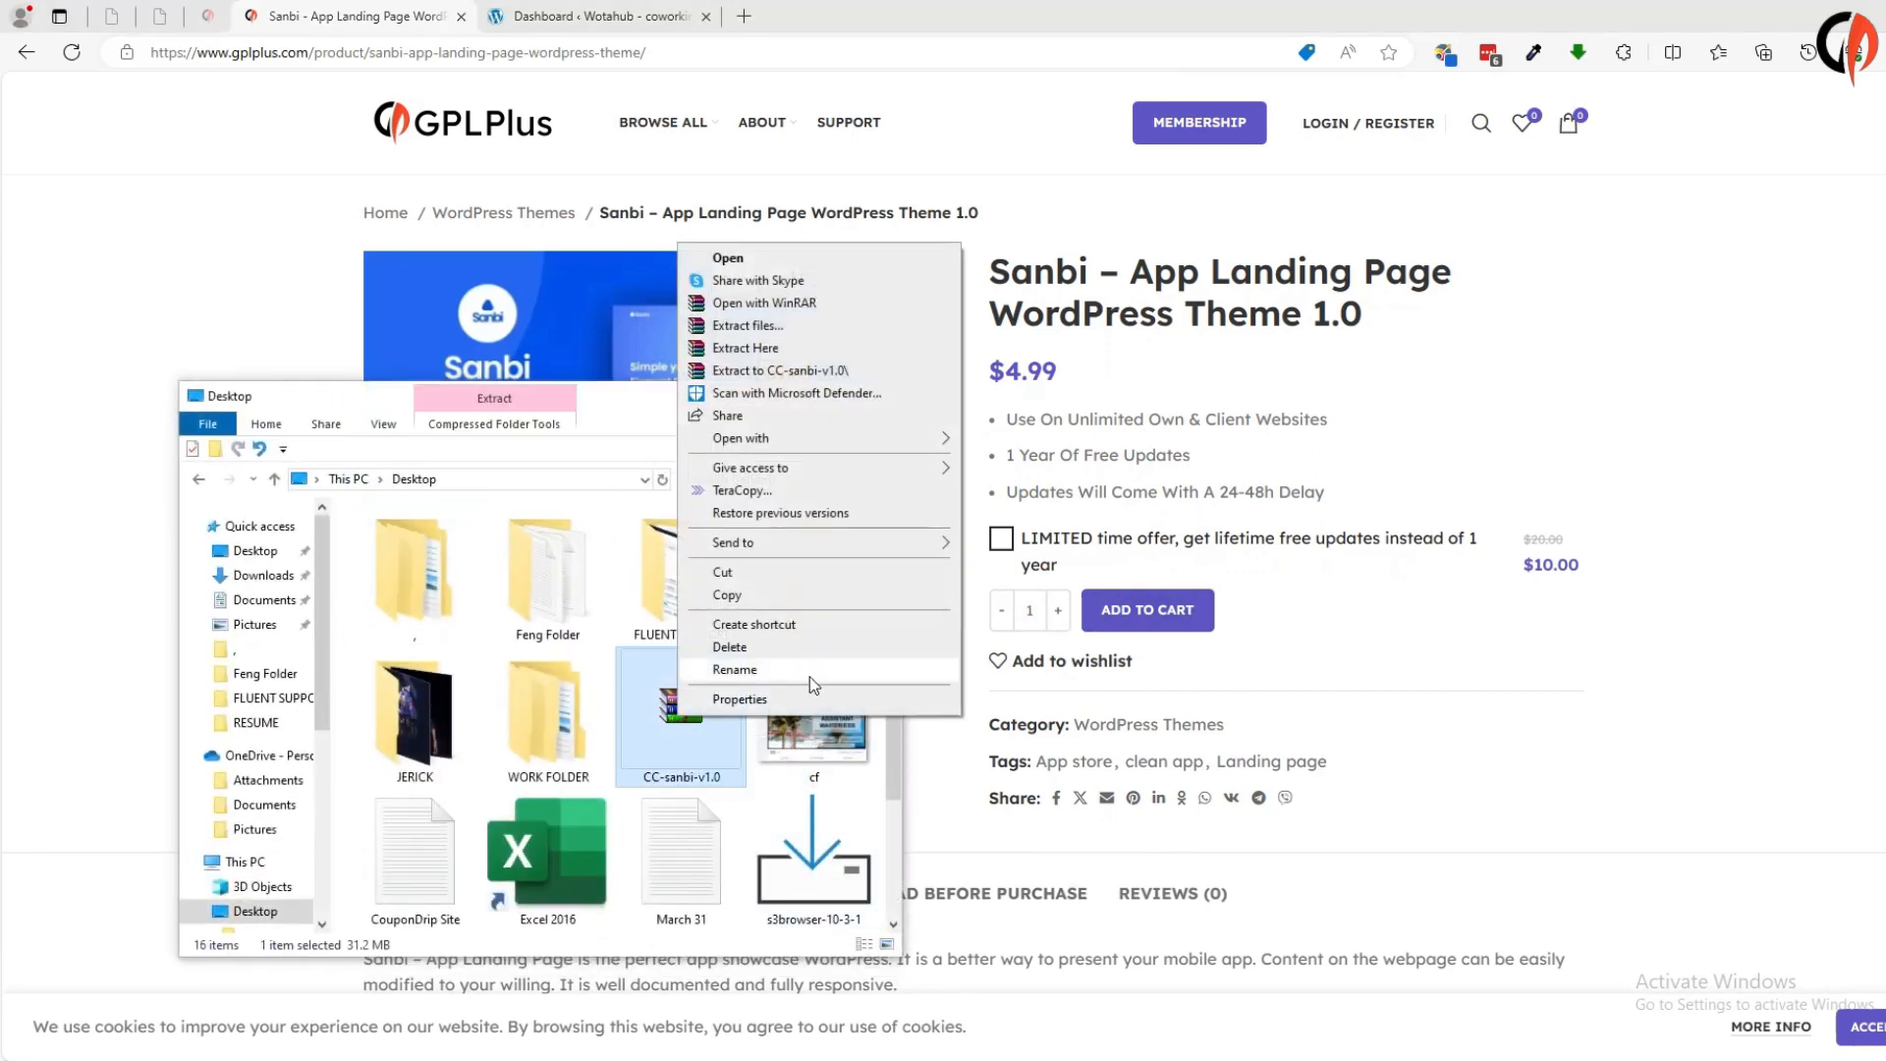
left_click(777, 331)
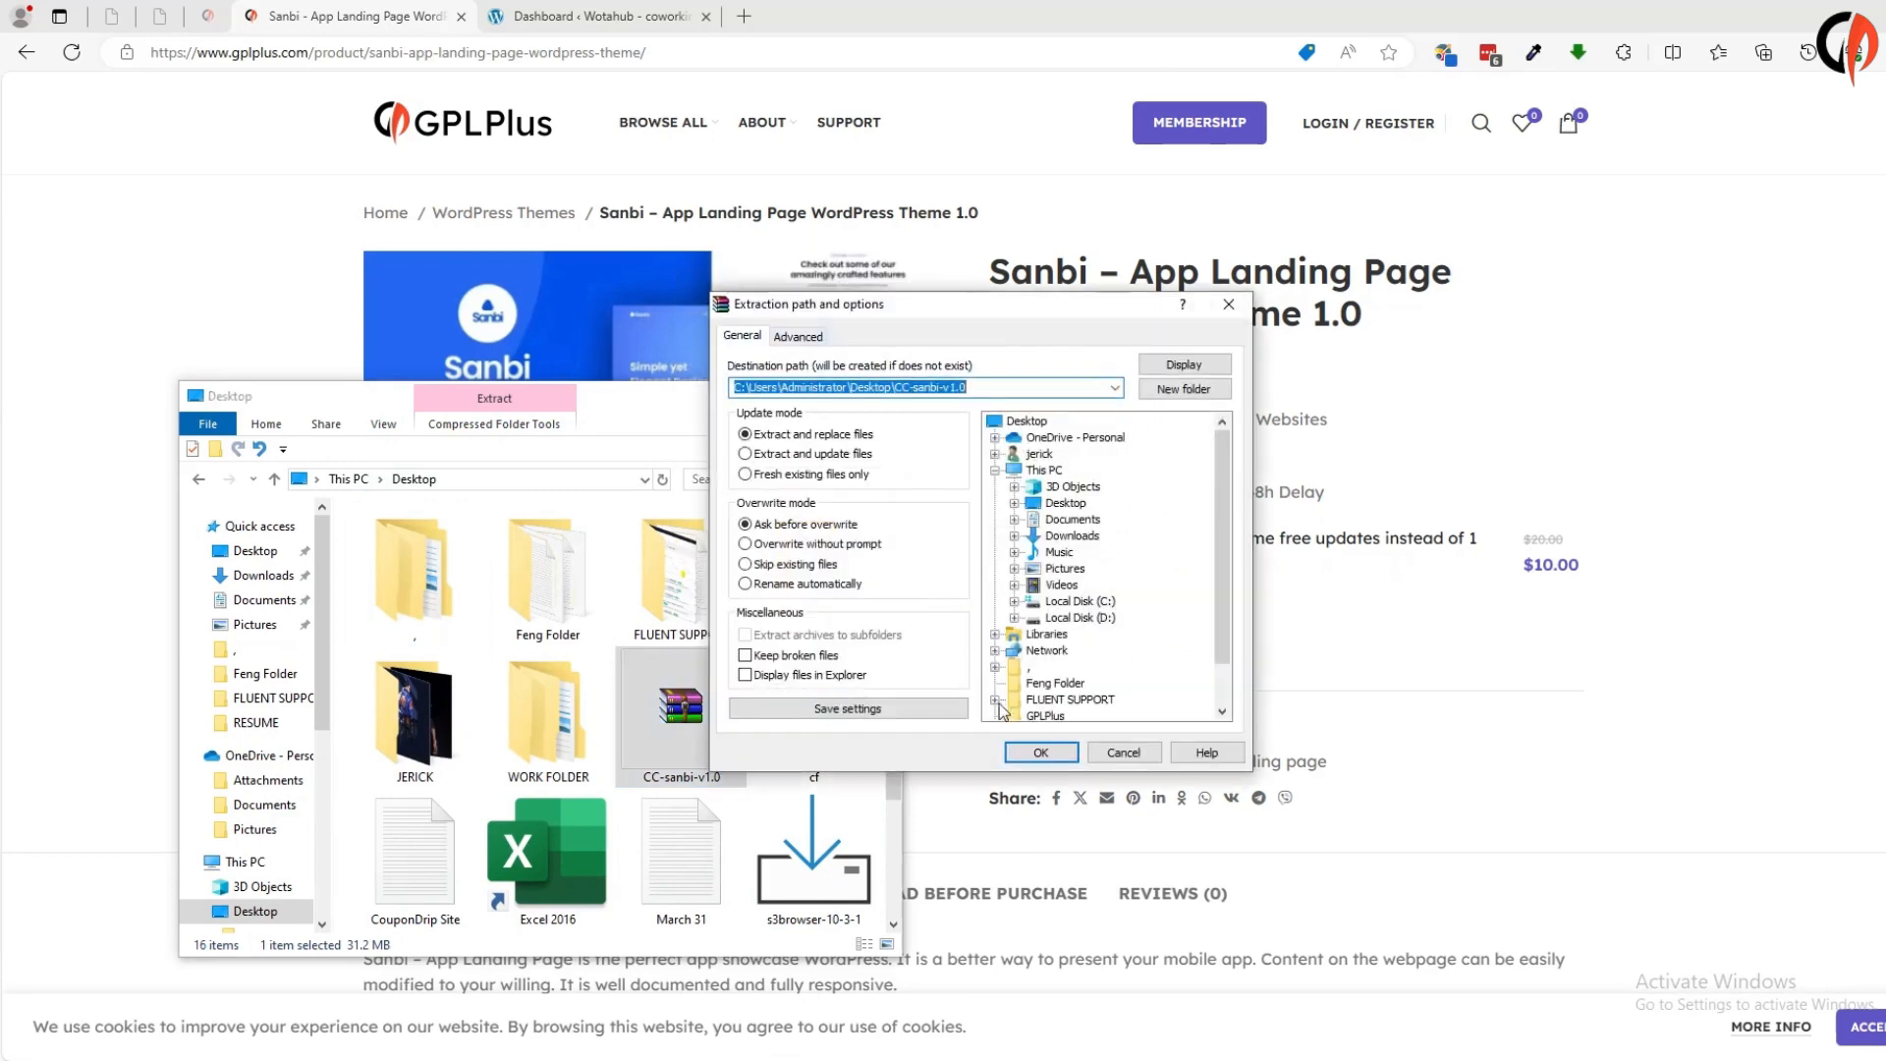
left_click(1039, 752)
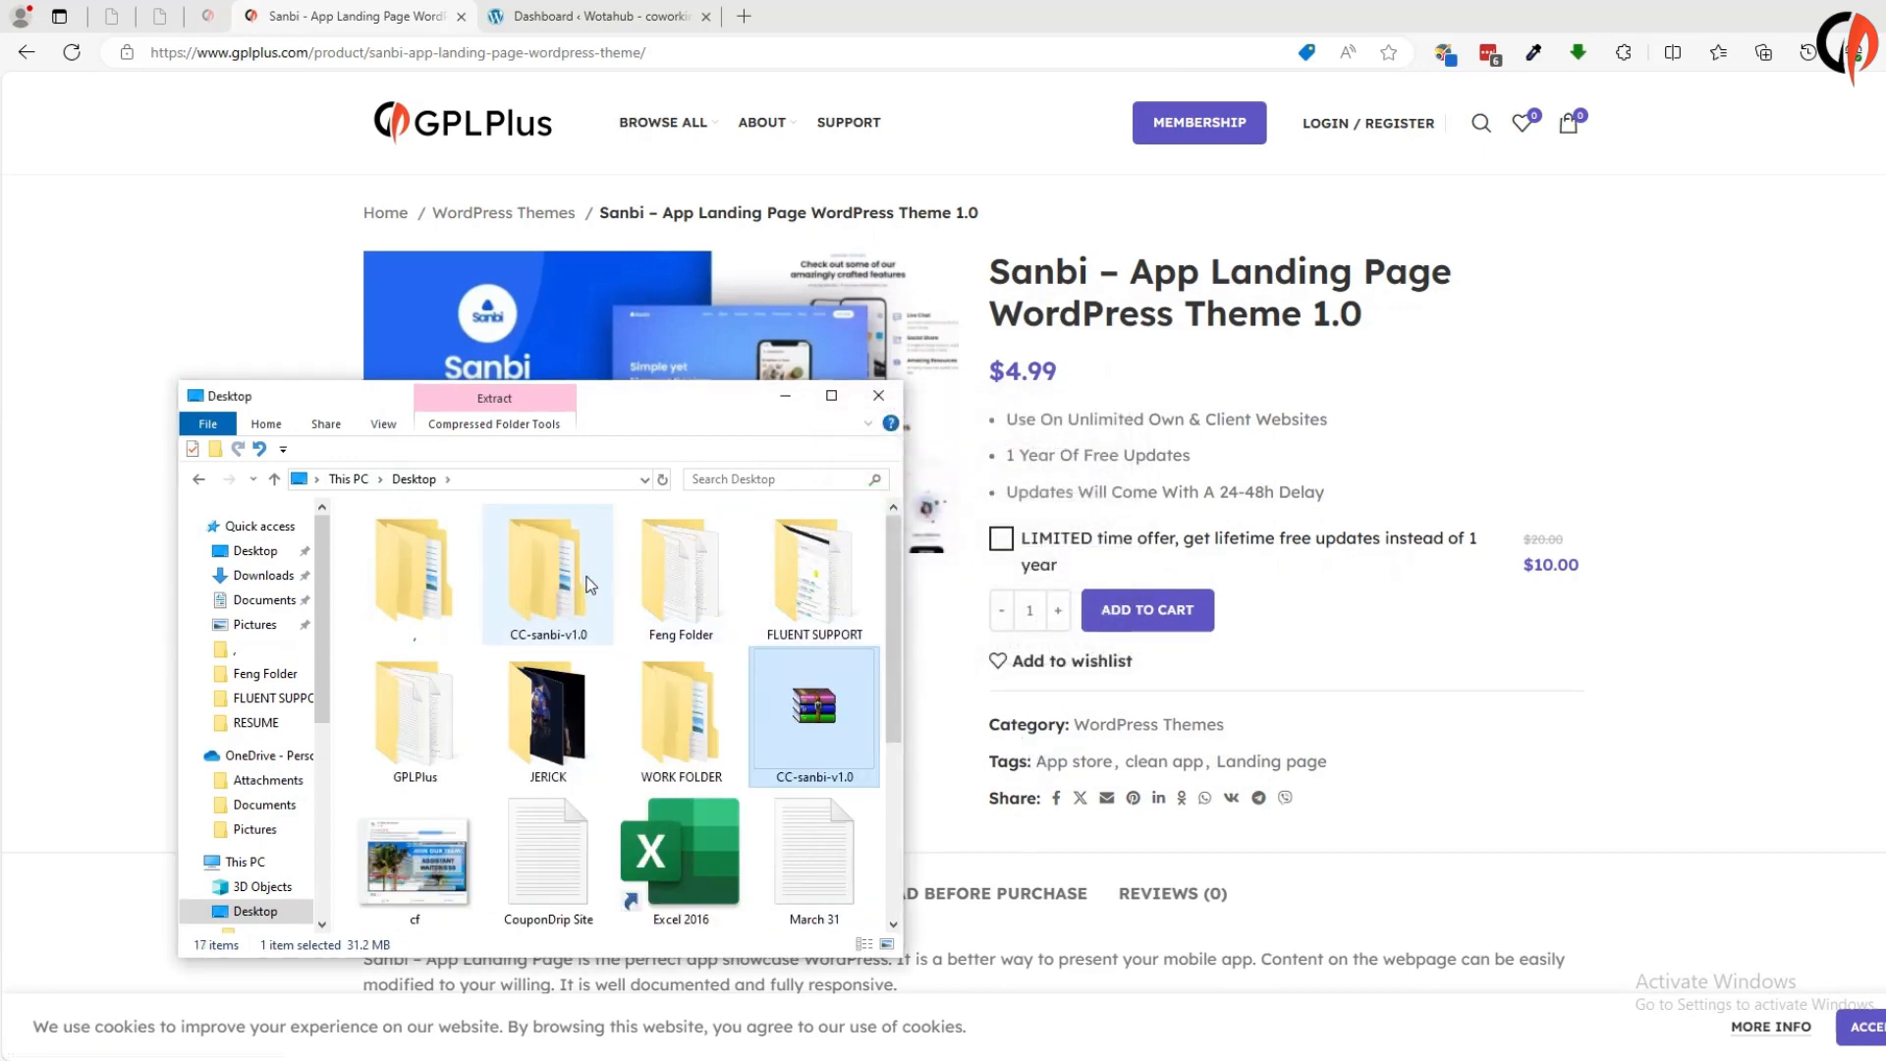
double_click(552, 599)
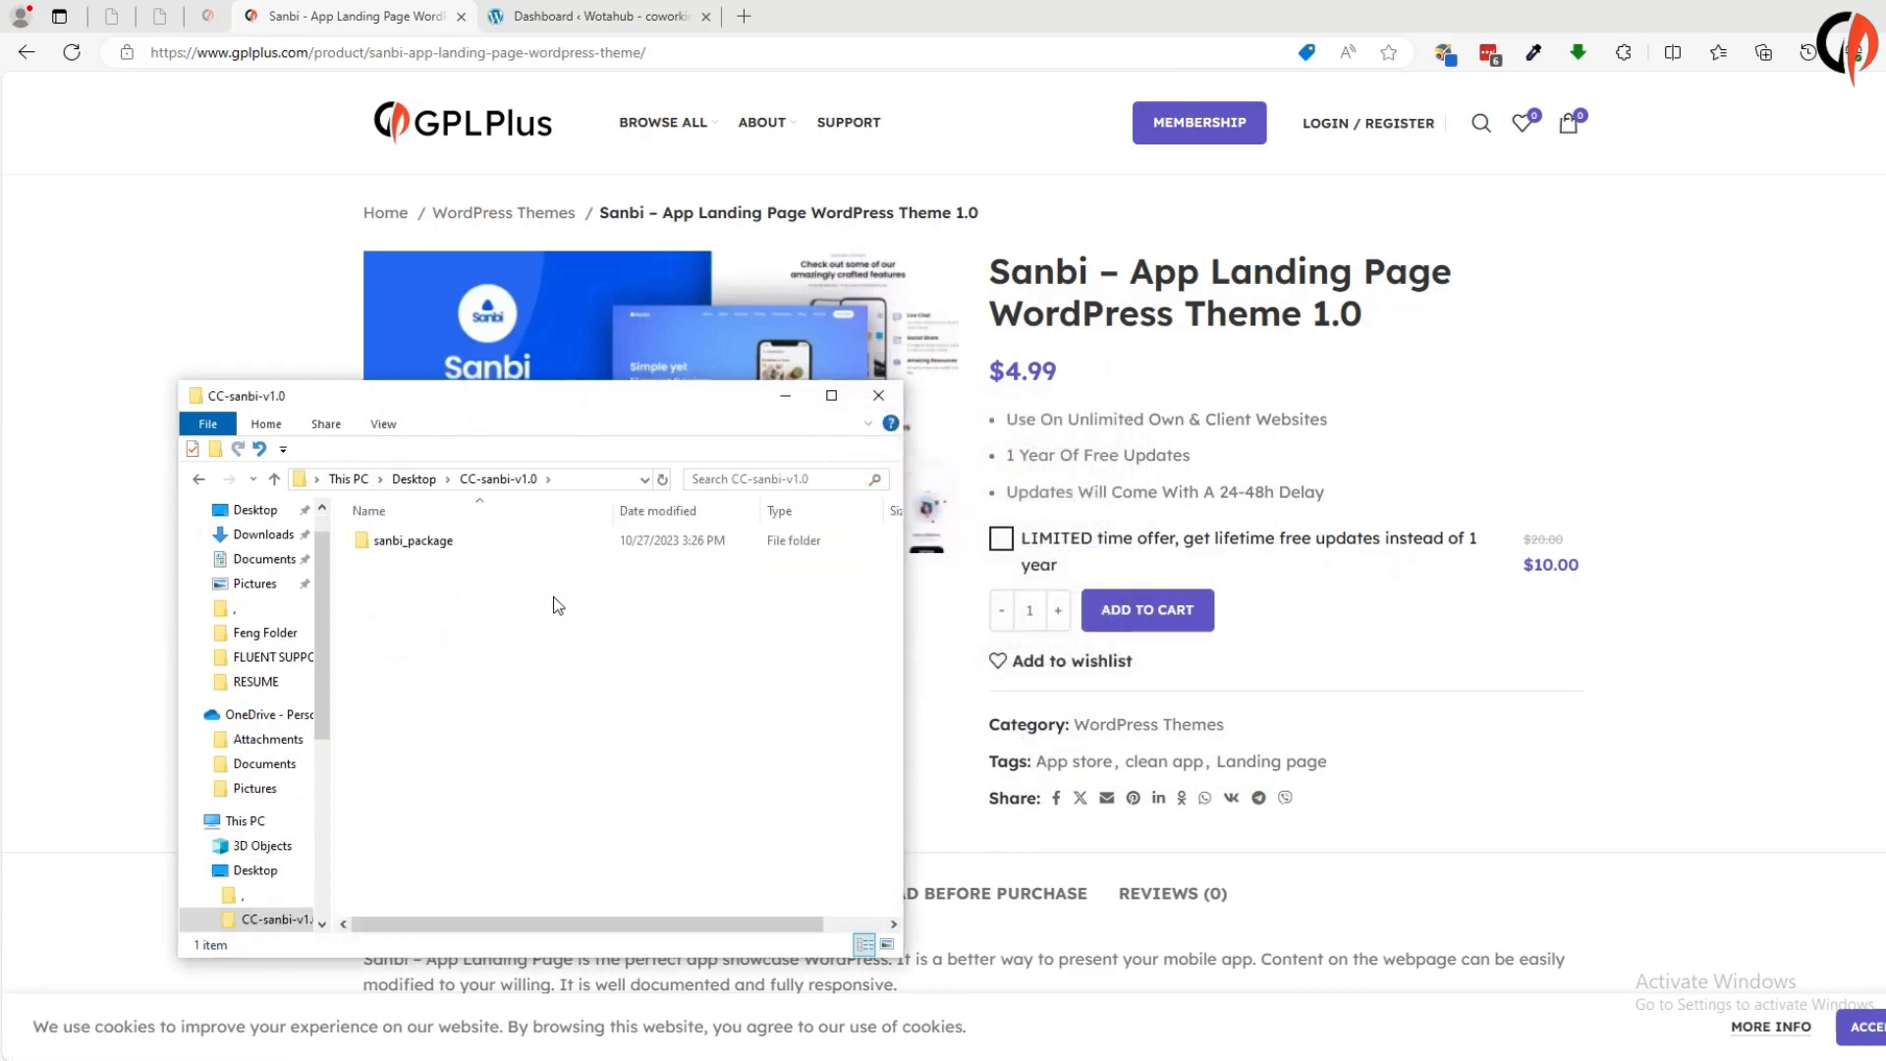
double_click(433, 540)
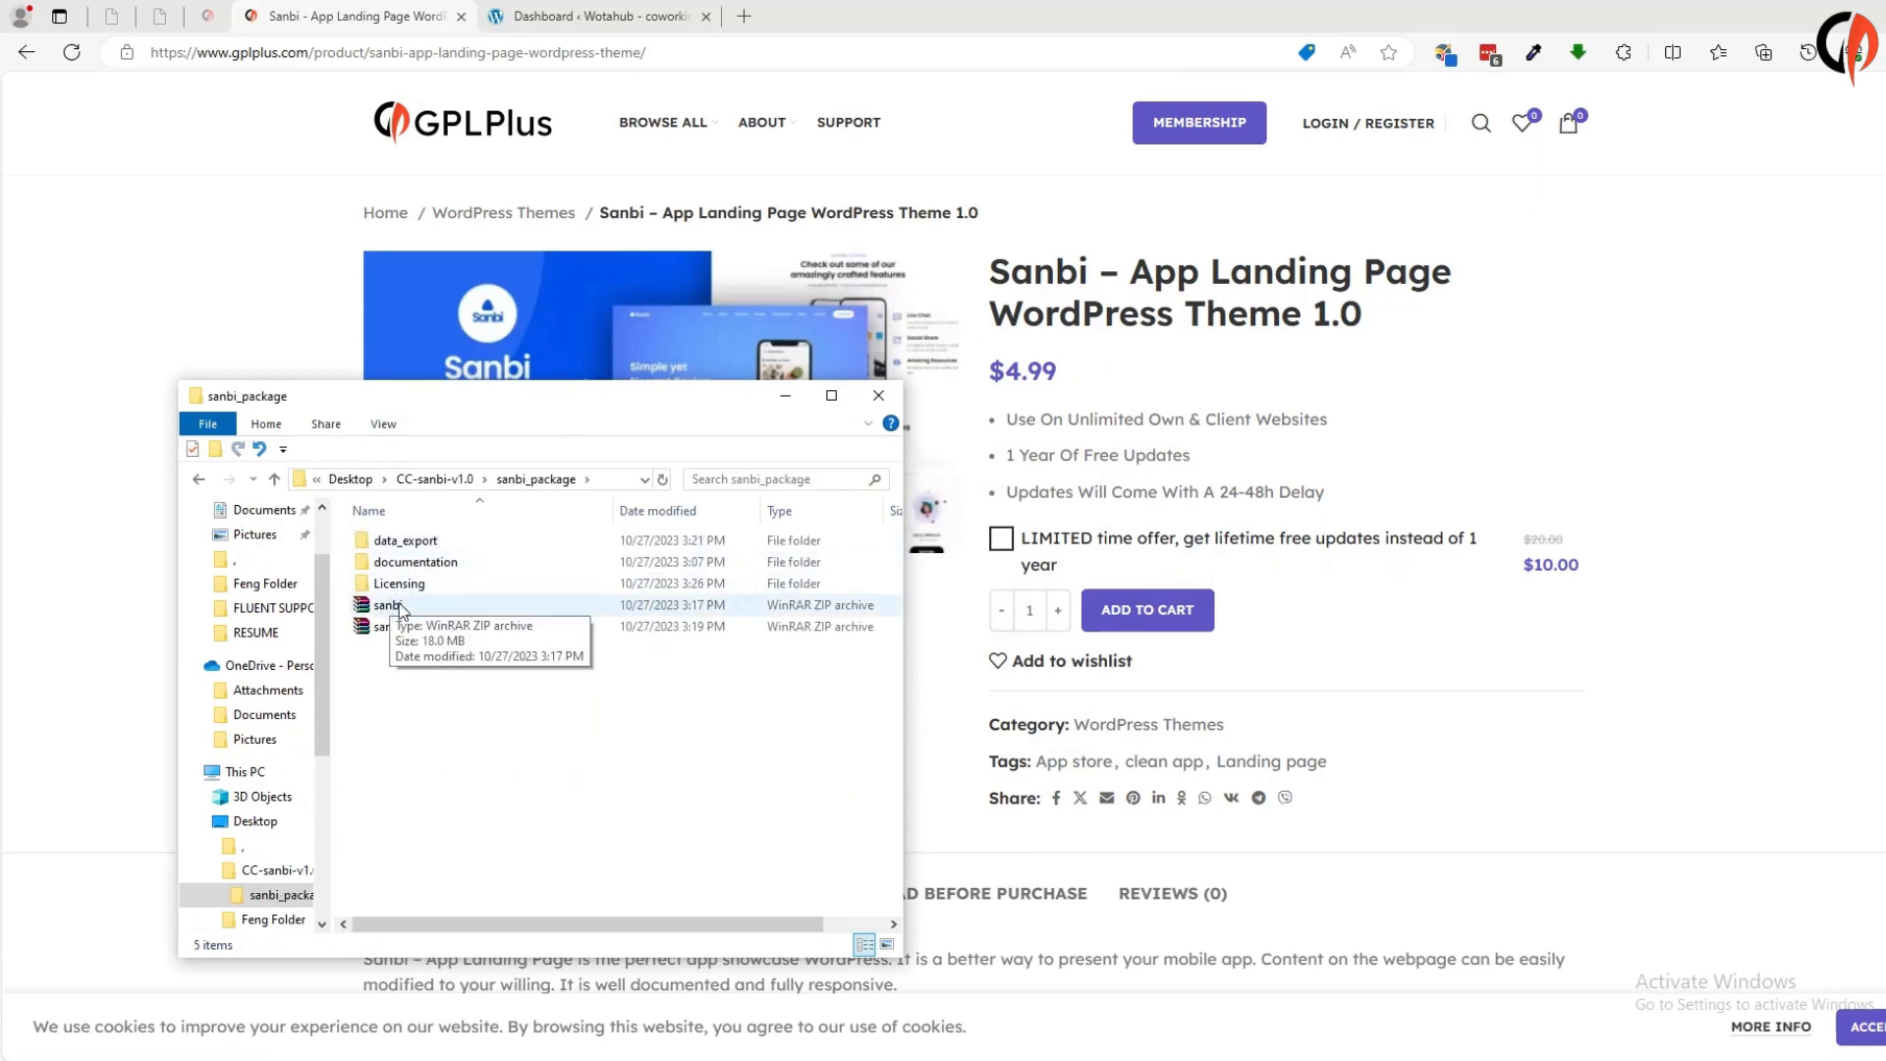
Step: Switch to the WordPress admin dashboard in the browser and open the upload form for adding a new theme
left_click(599, 18)
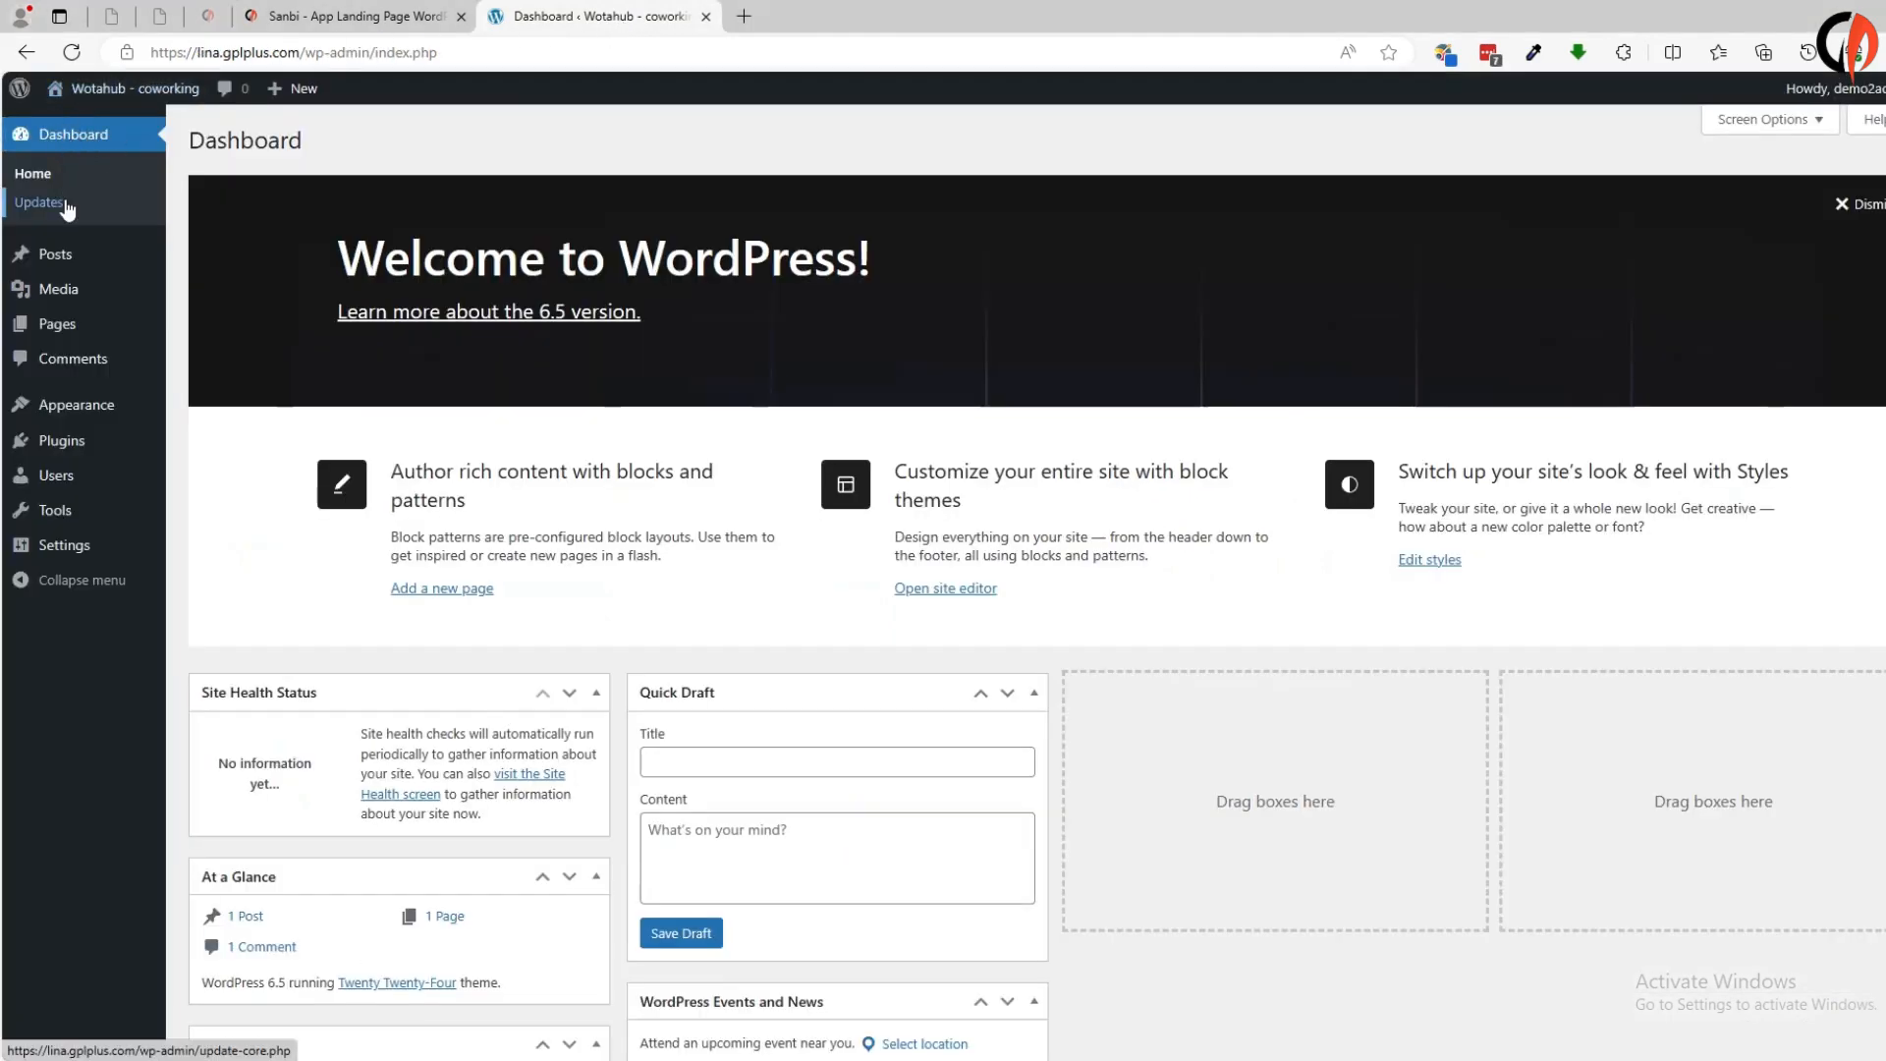
mouse_move(73, 405)
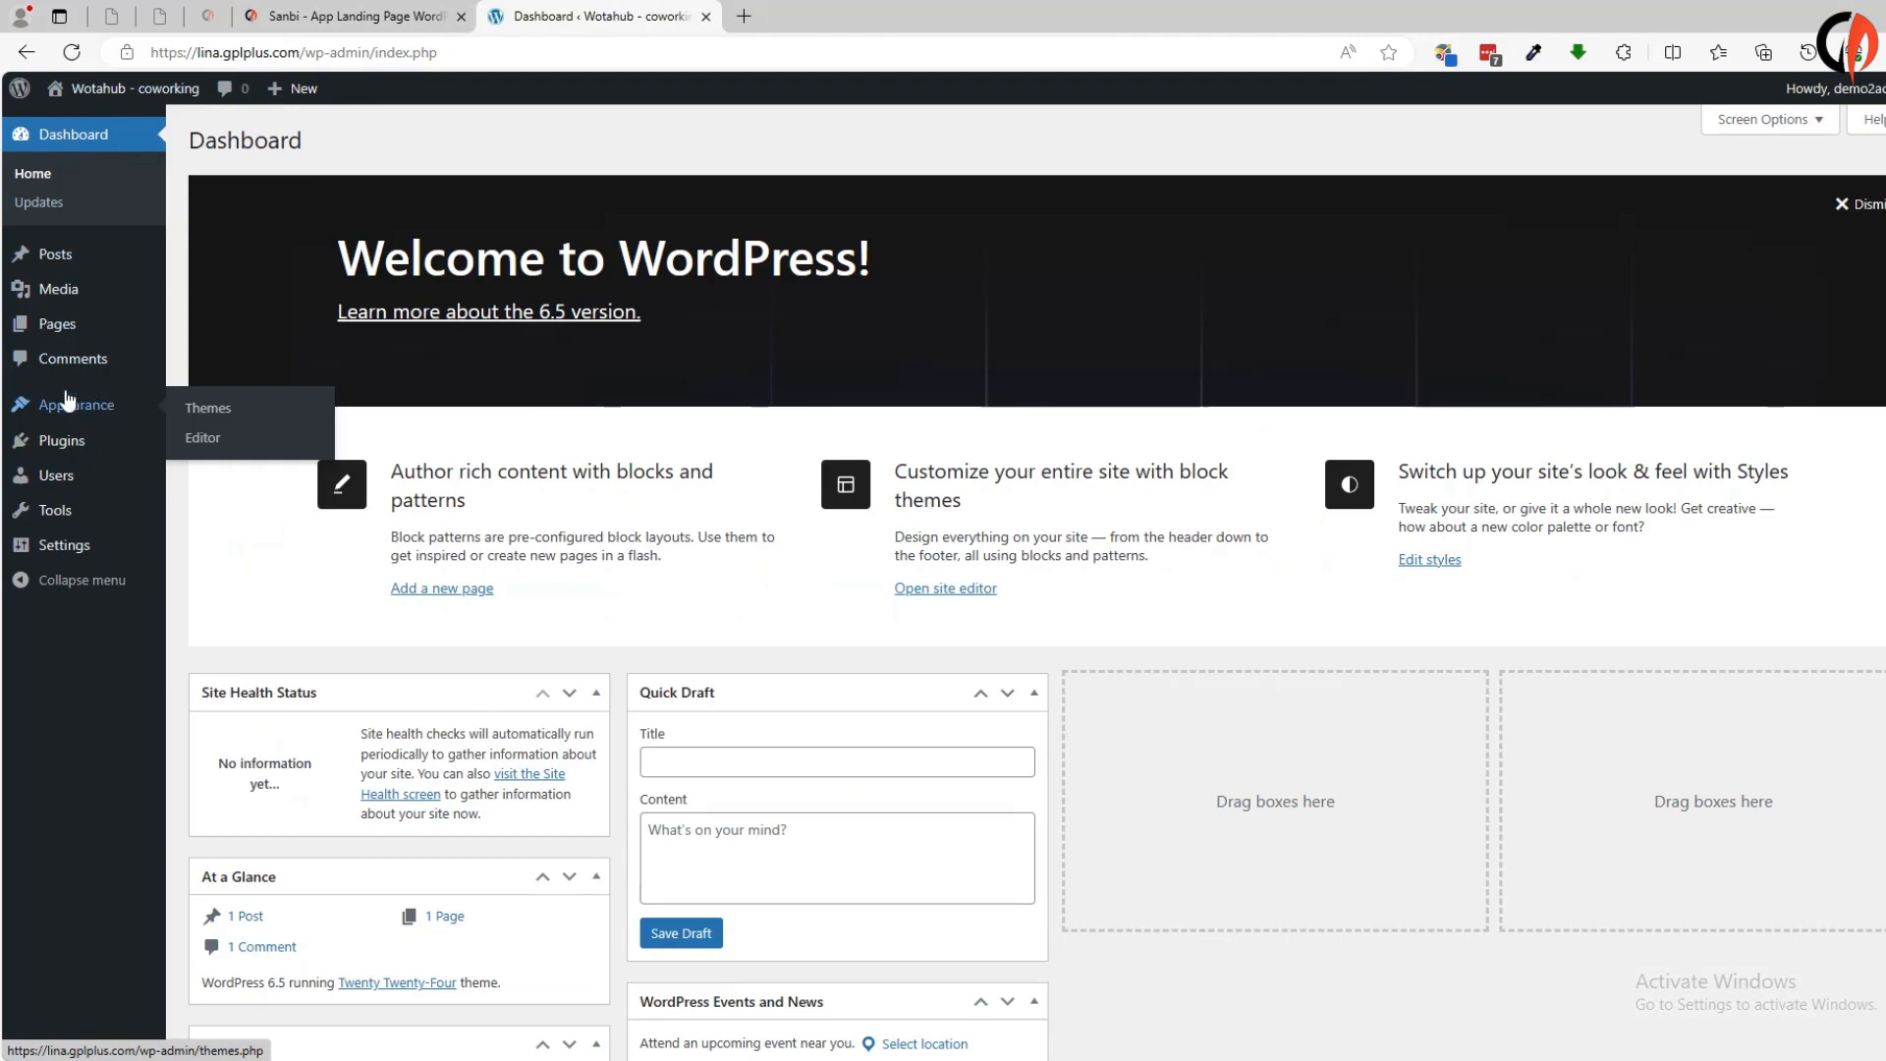
left_click(212, 417)
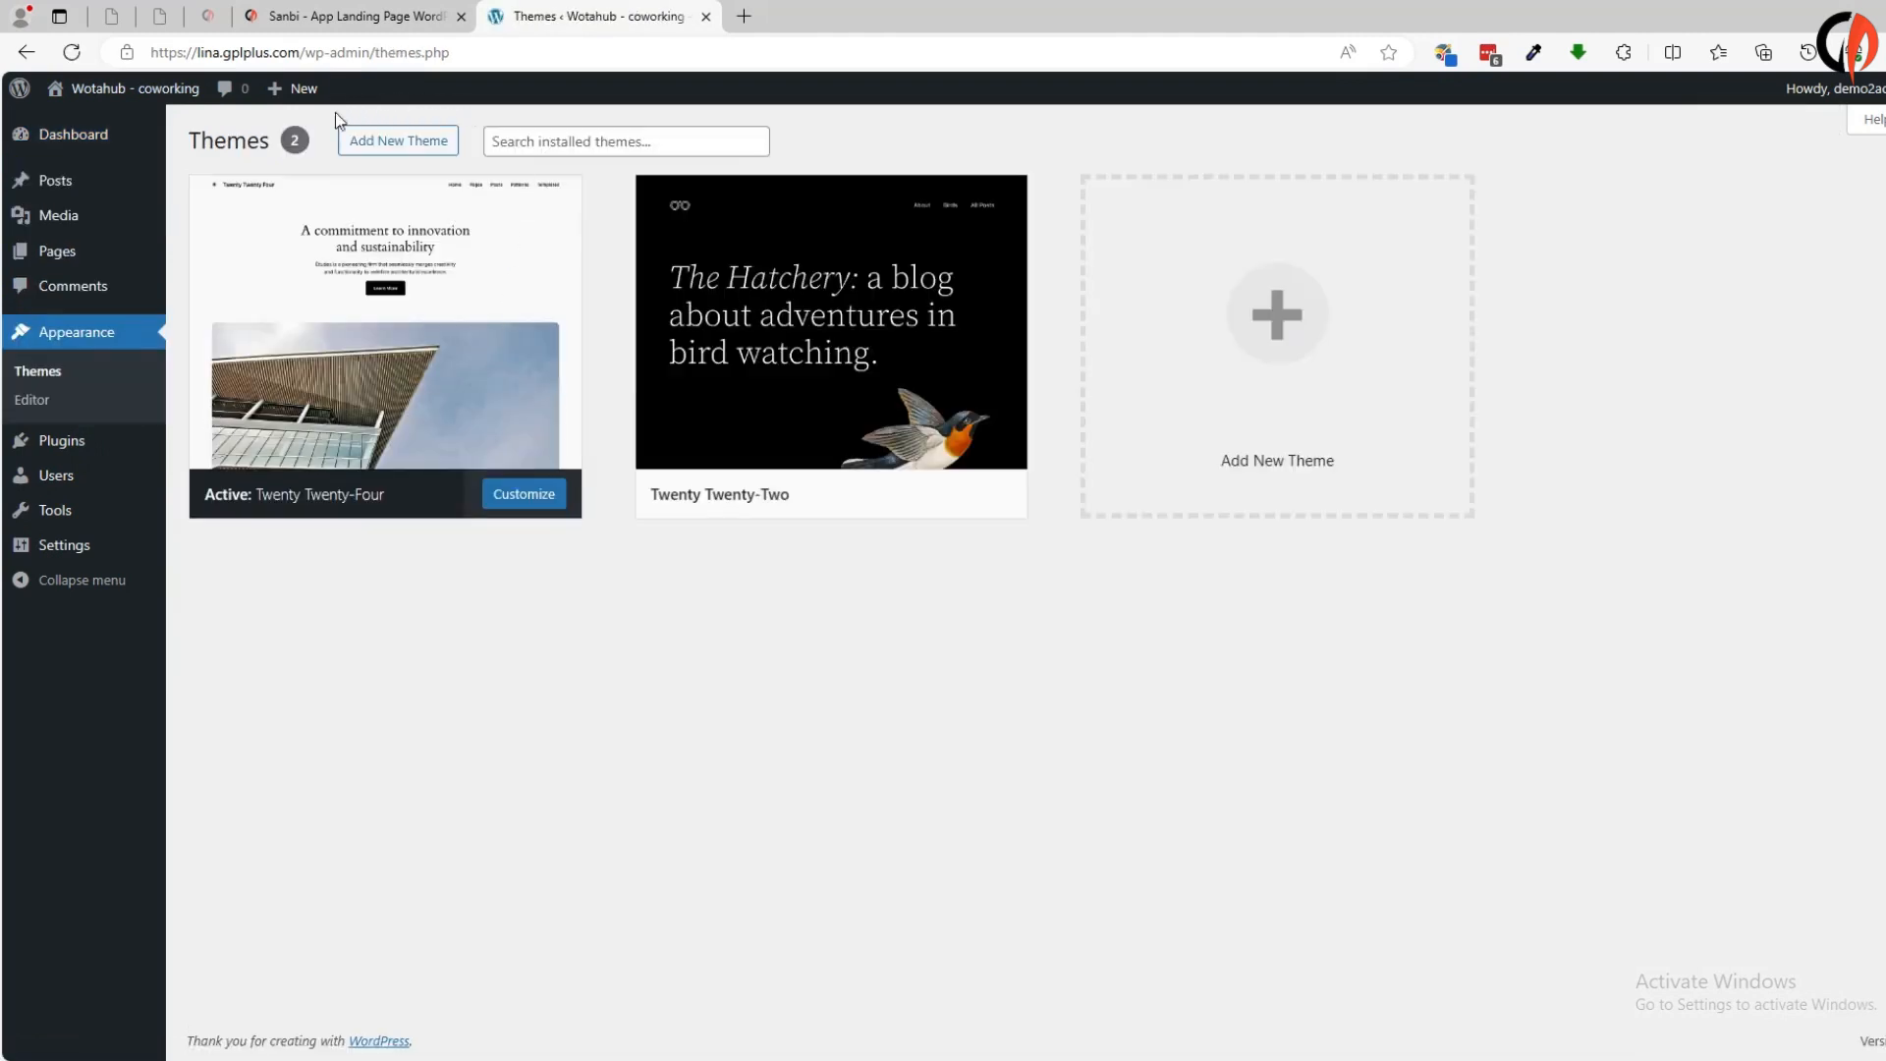
left_click(406, 143)
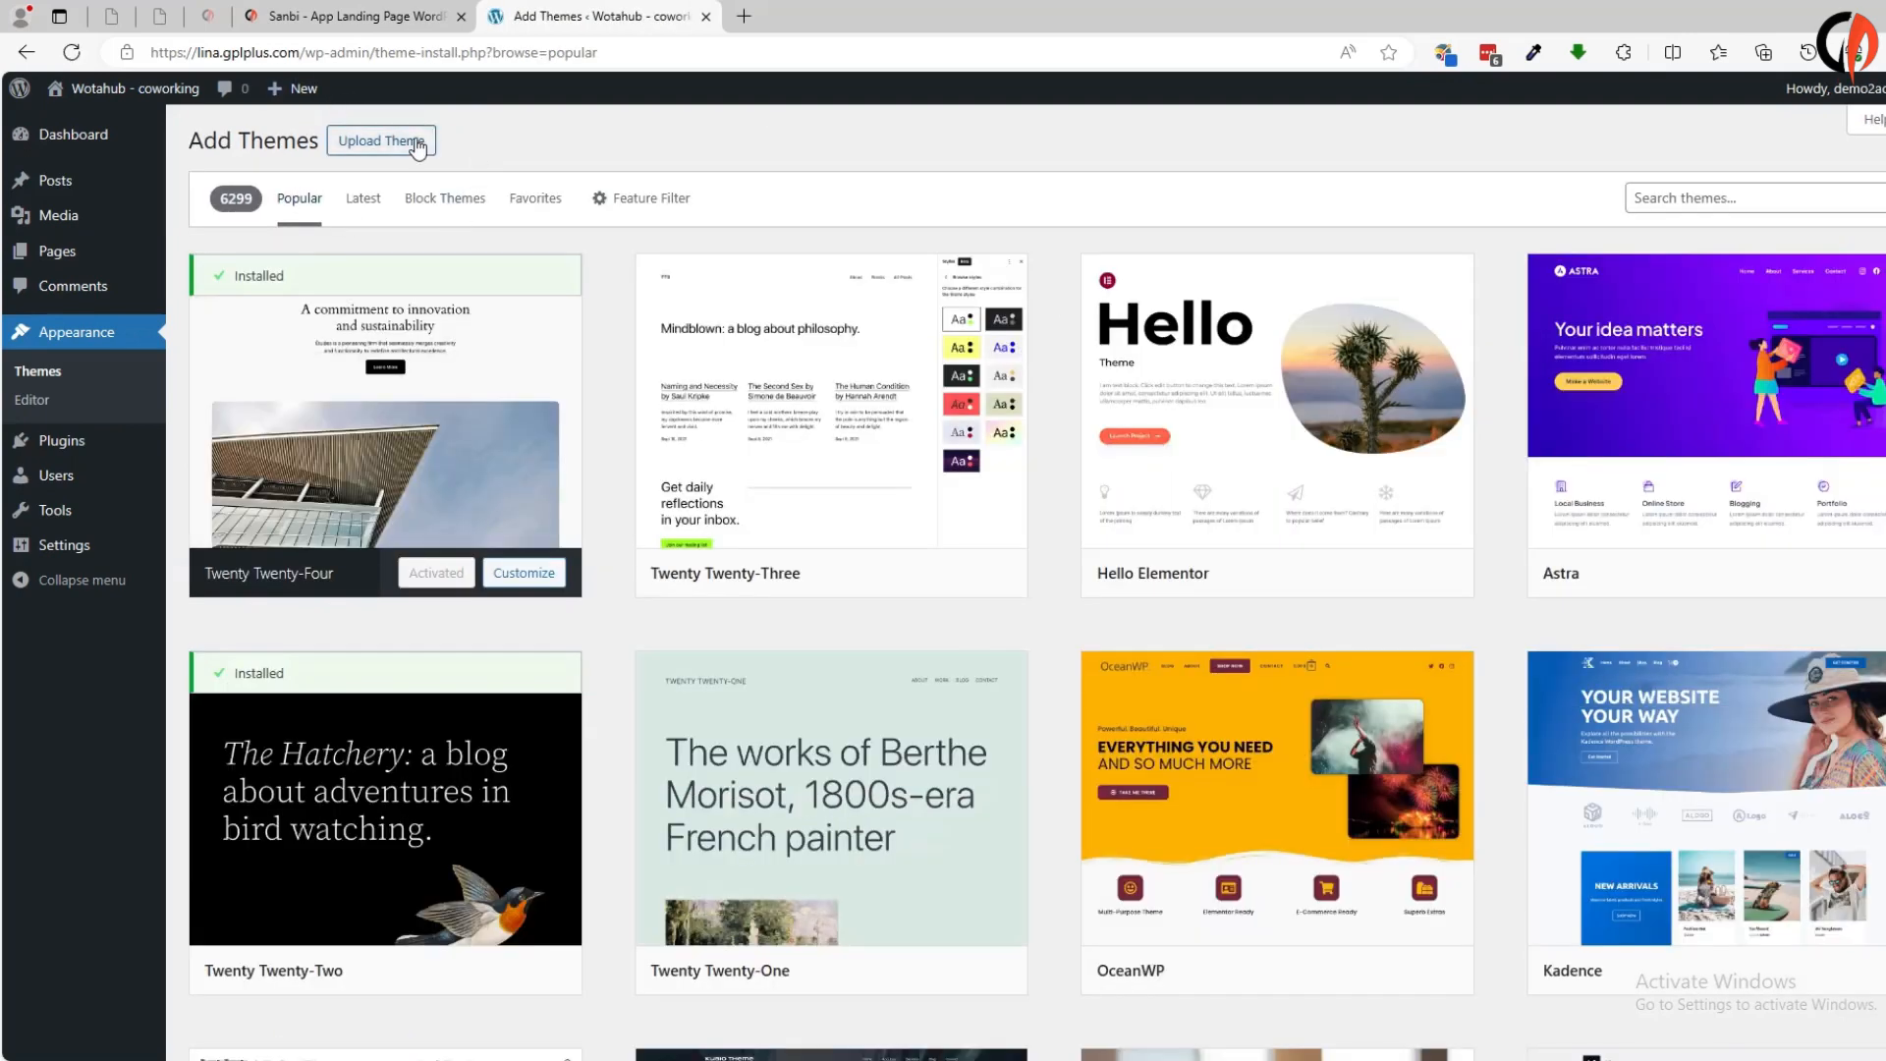
left_click(415, 141)
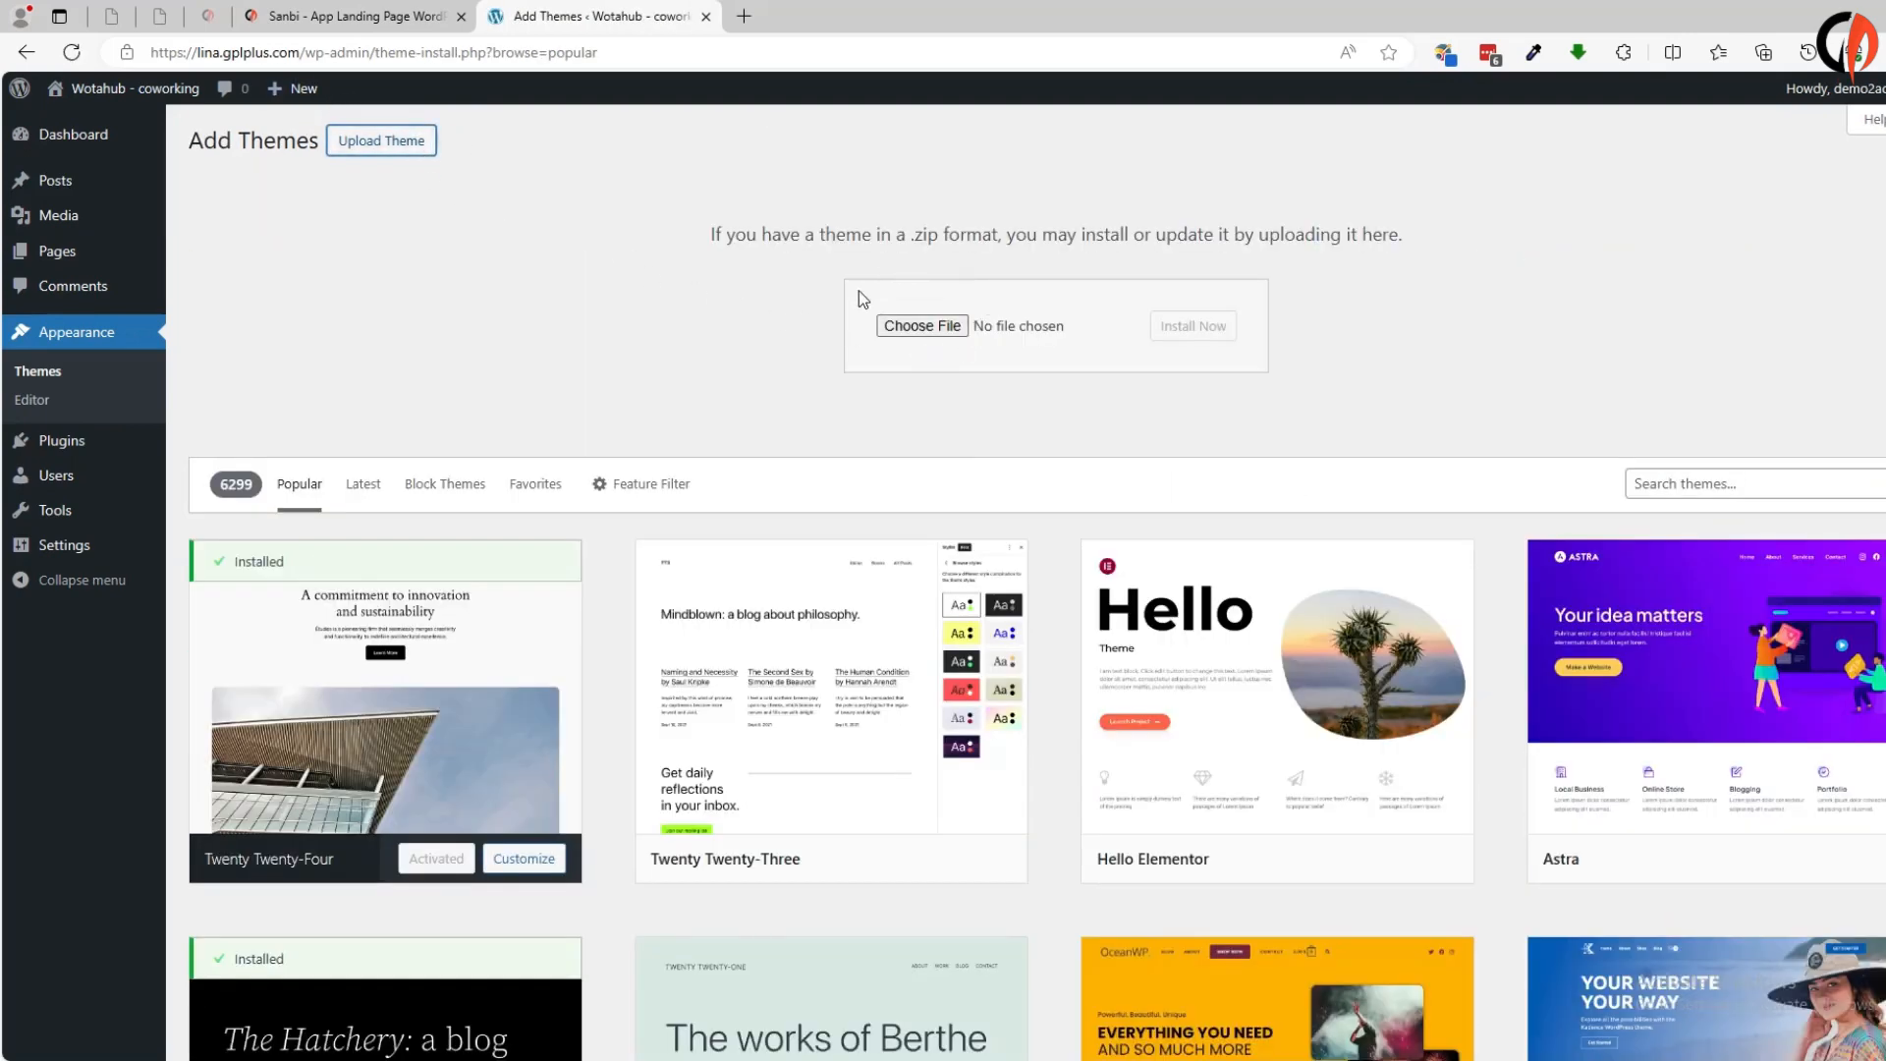
Step: Choose the sanbi zip archive from the Desktop's CC-sanbi-v1.0 > sanbi_package folder as the theme file to upload
left_click(921, 330)
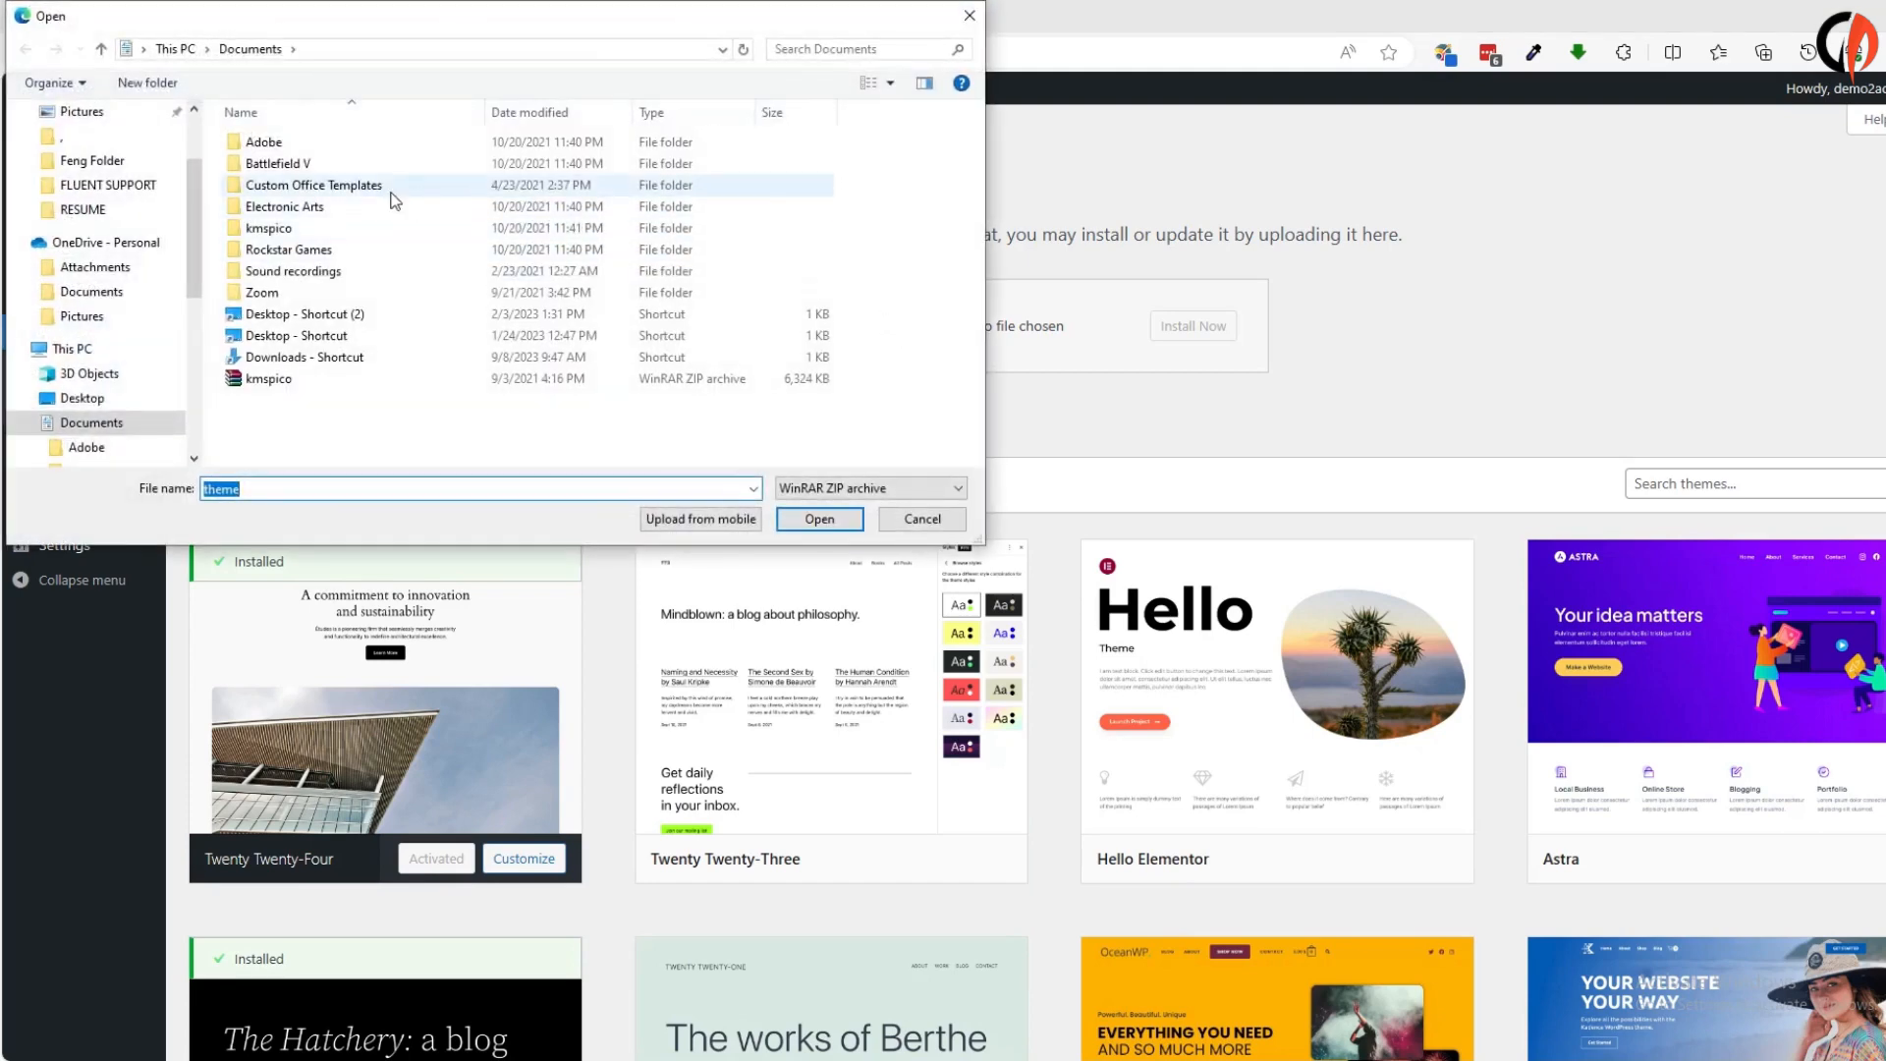
scroll(88, 197, "up", 2)
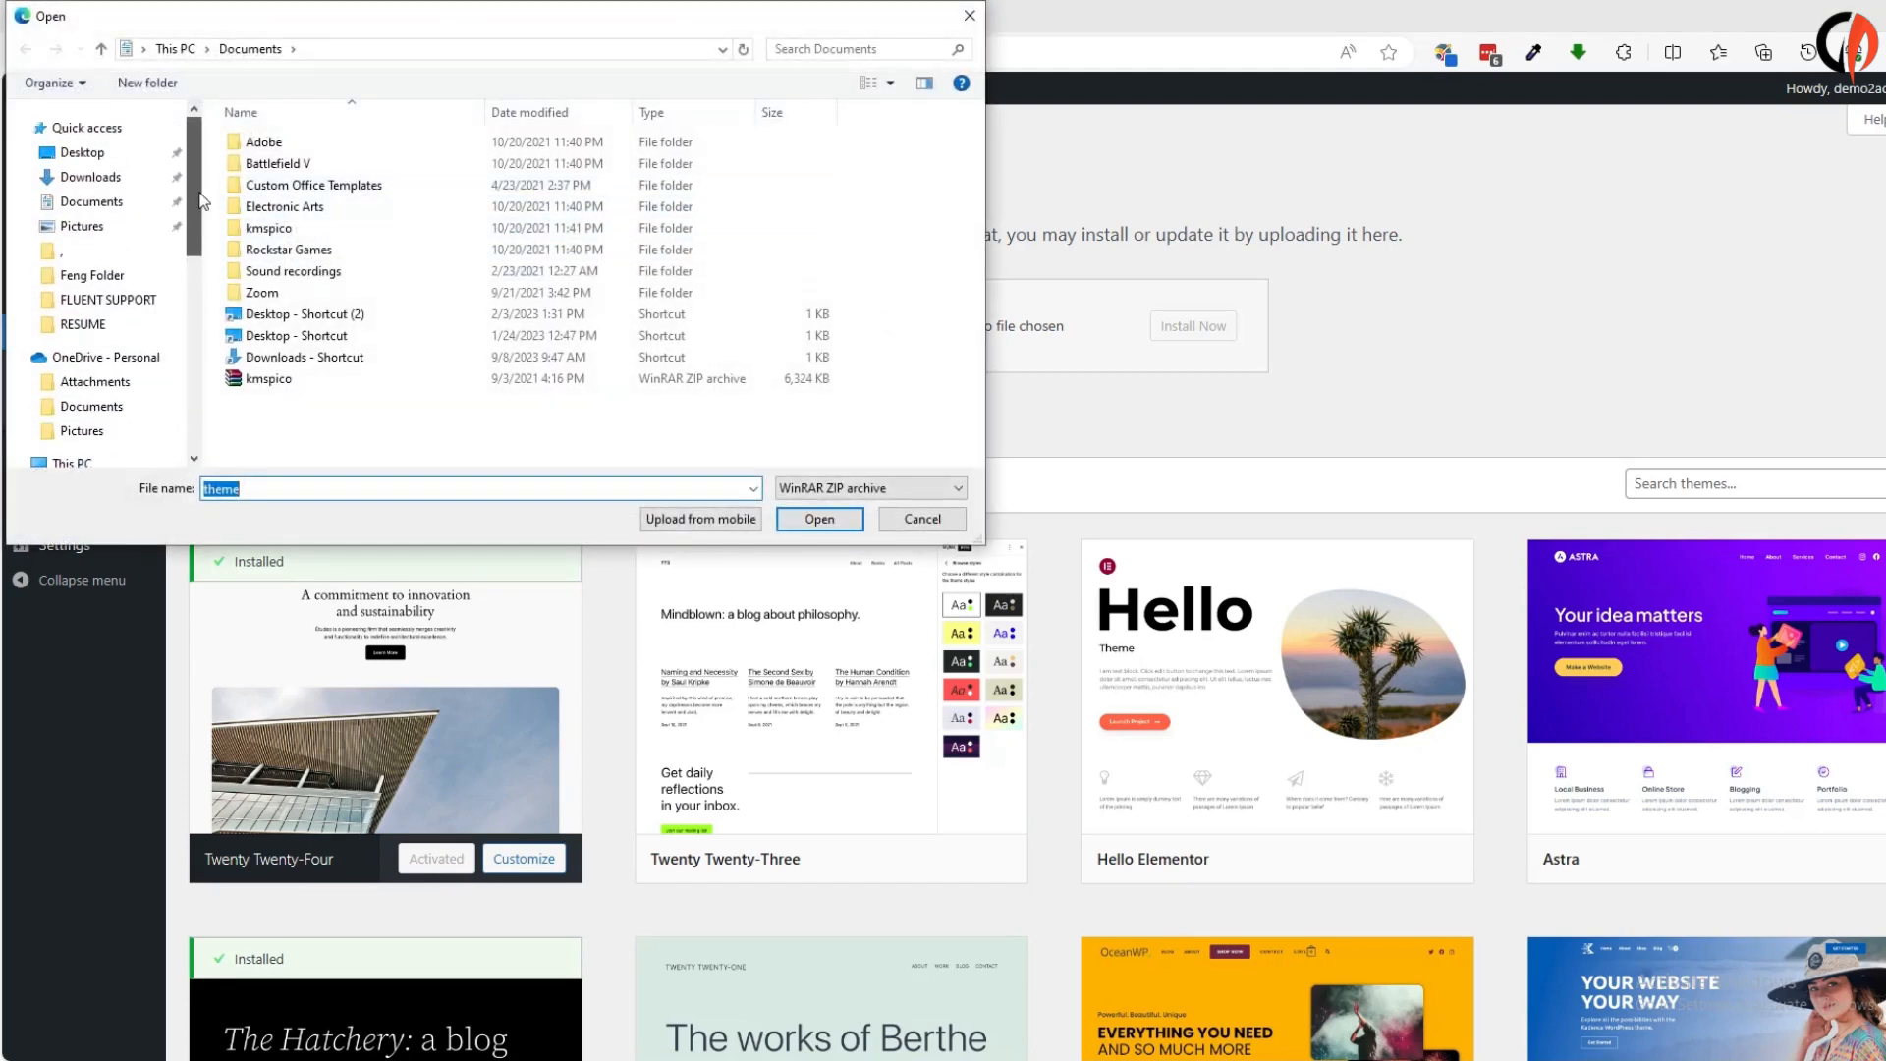
left_click(79, 153)
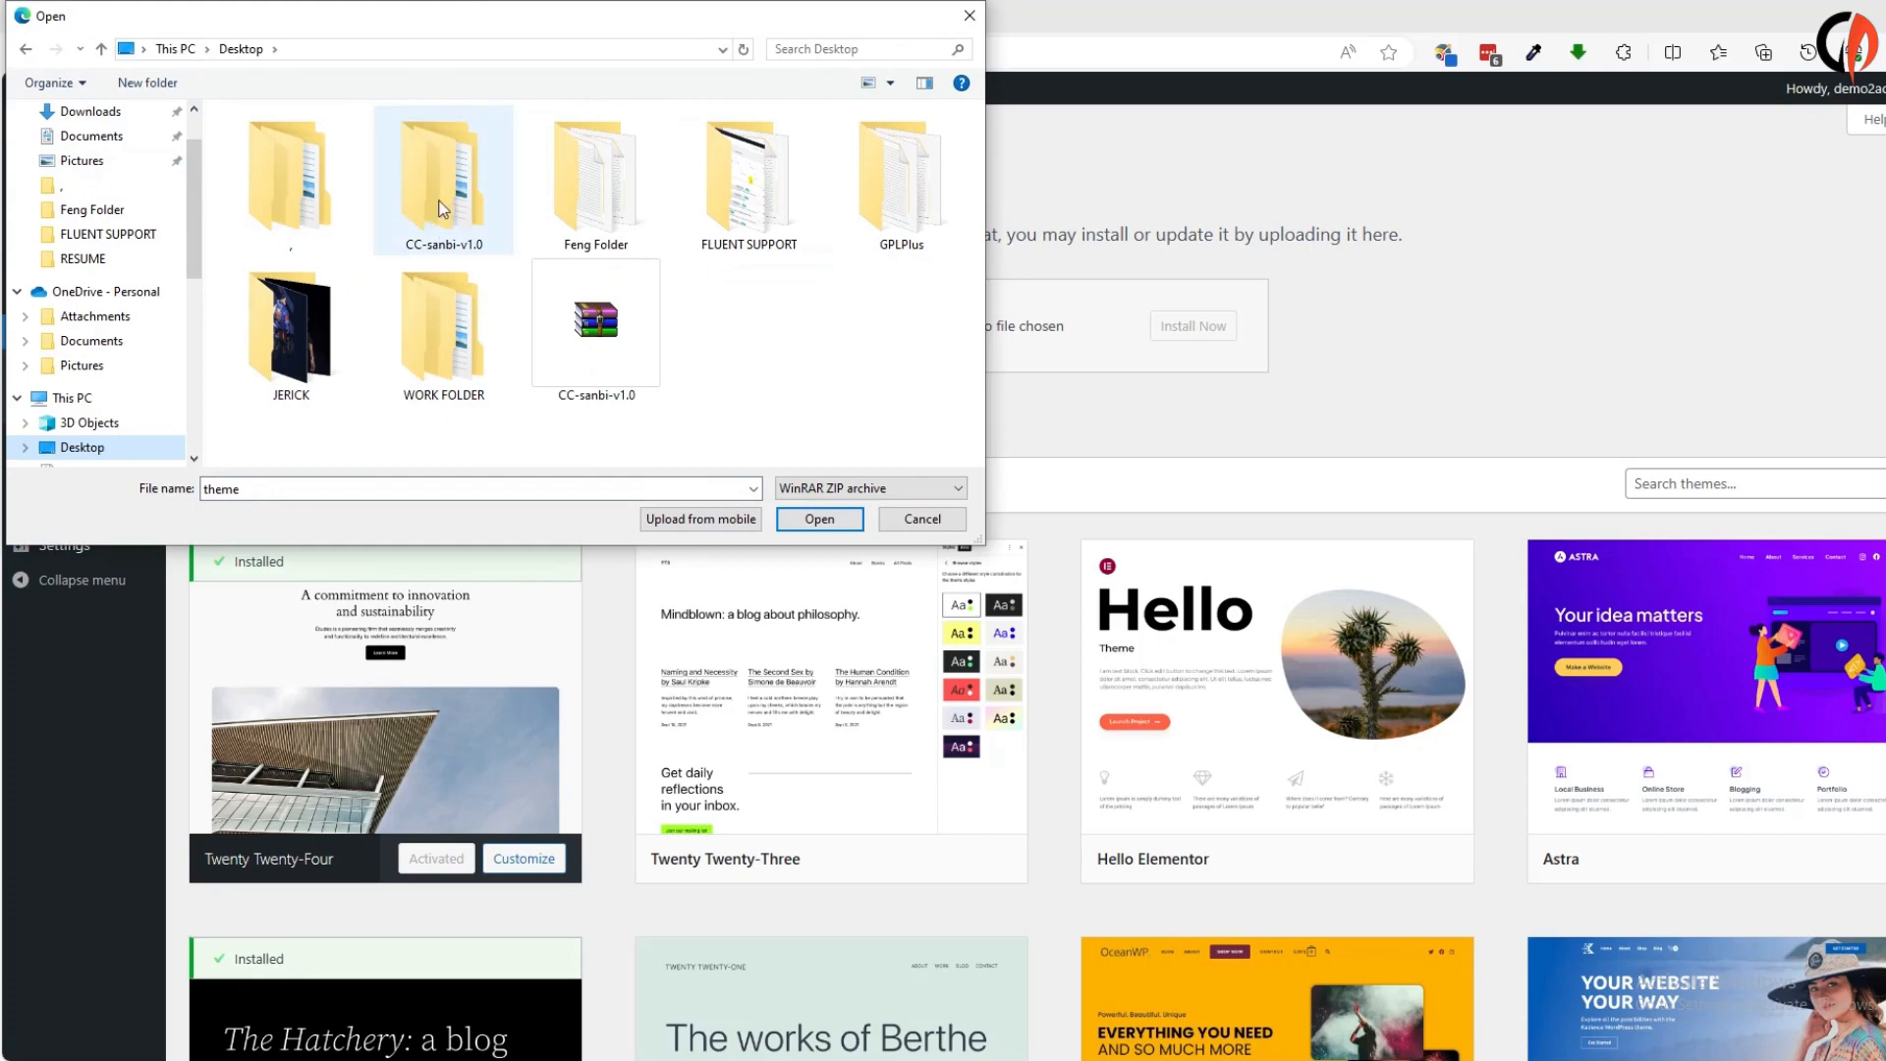
double_click(403, 132)
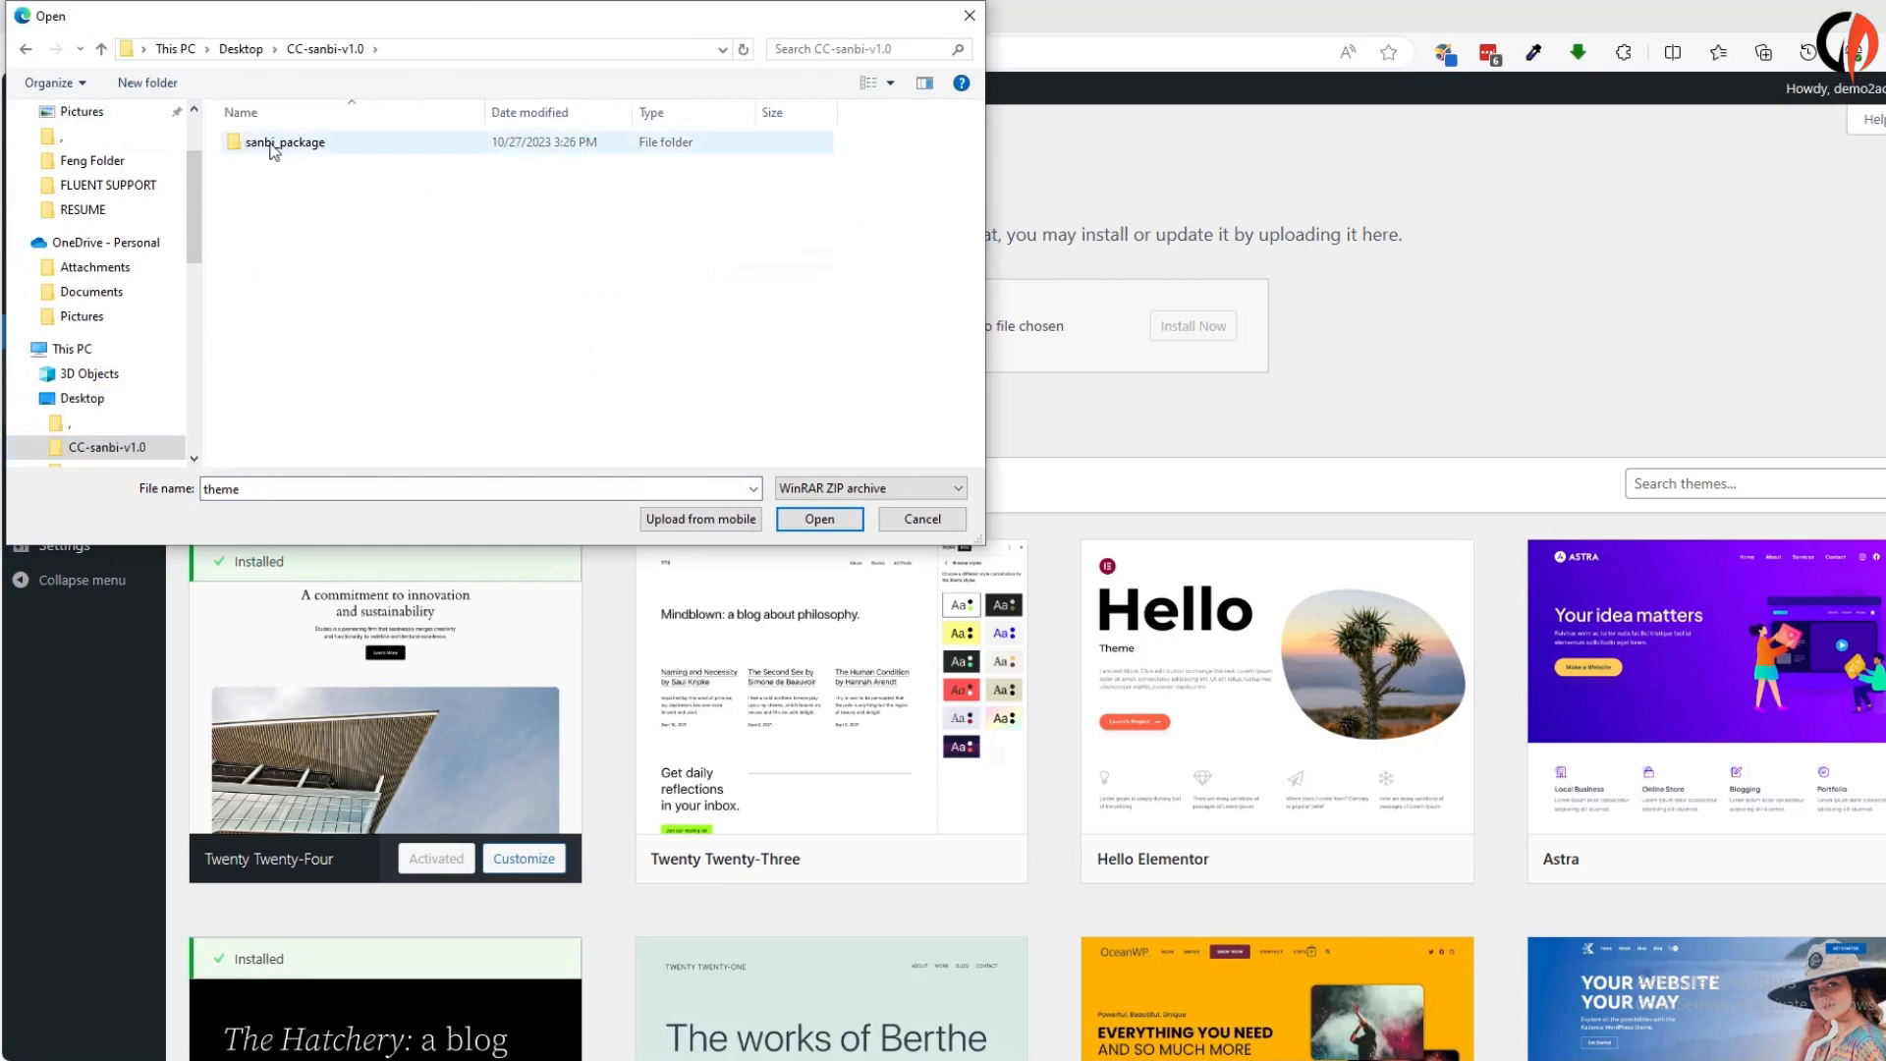
double_click(275, 148)
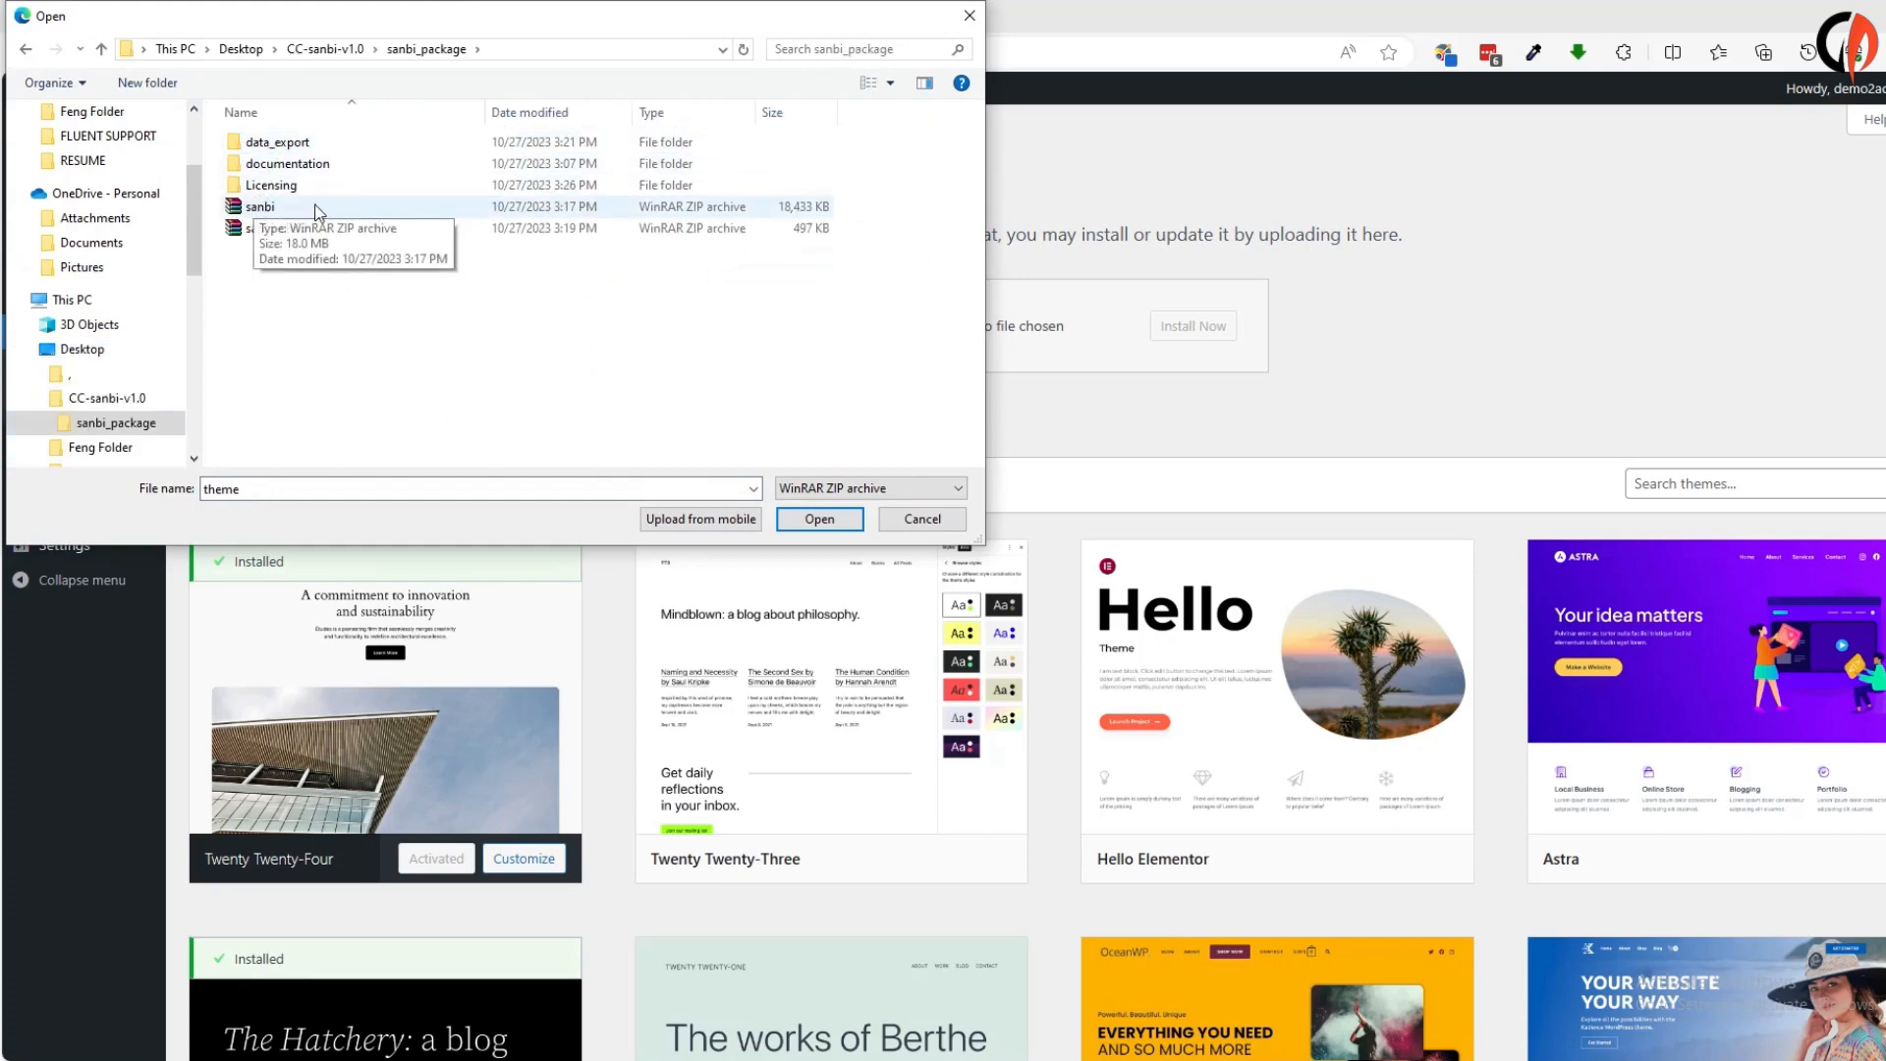
left_click(290, 210)
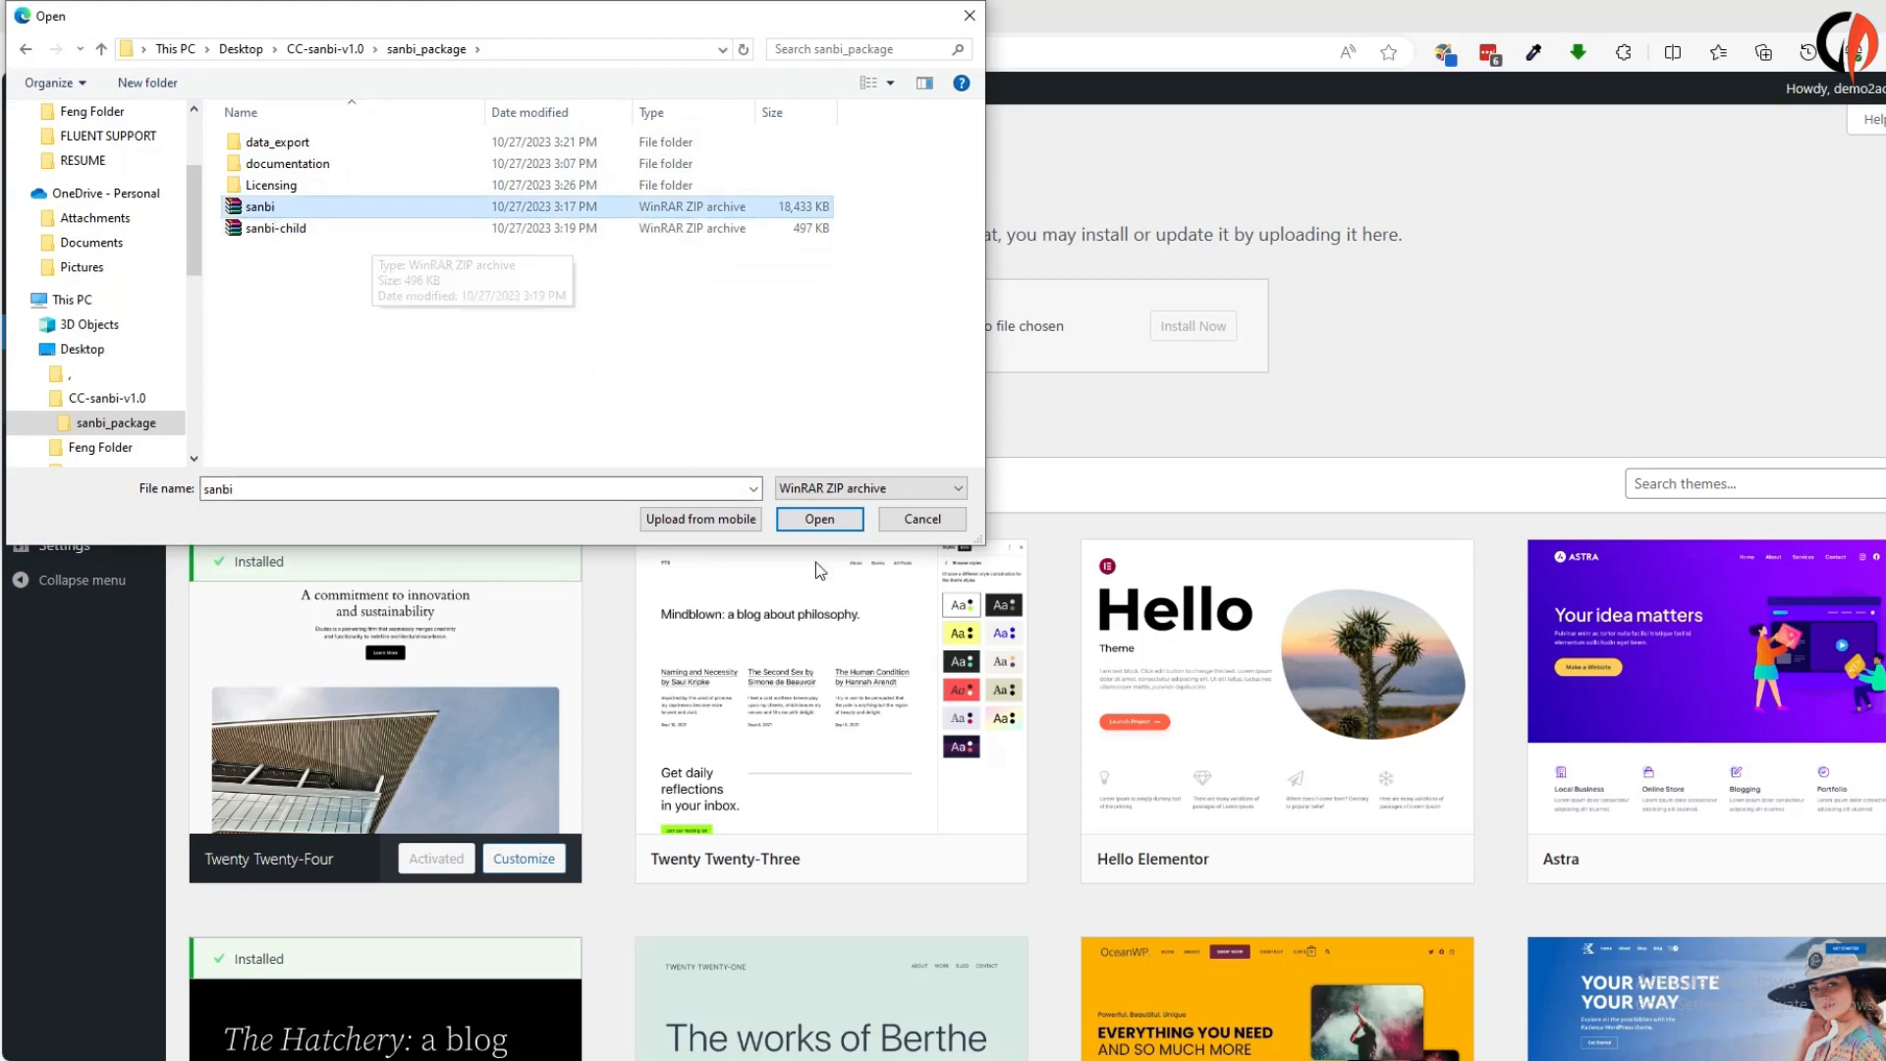
left_click(820, 519)
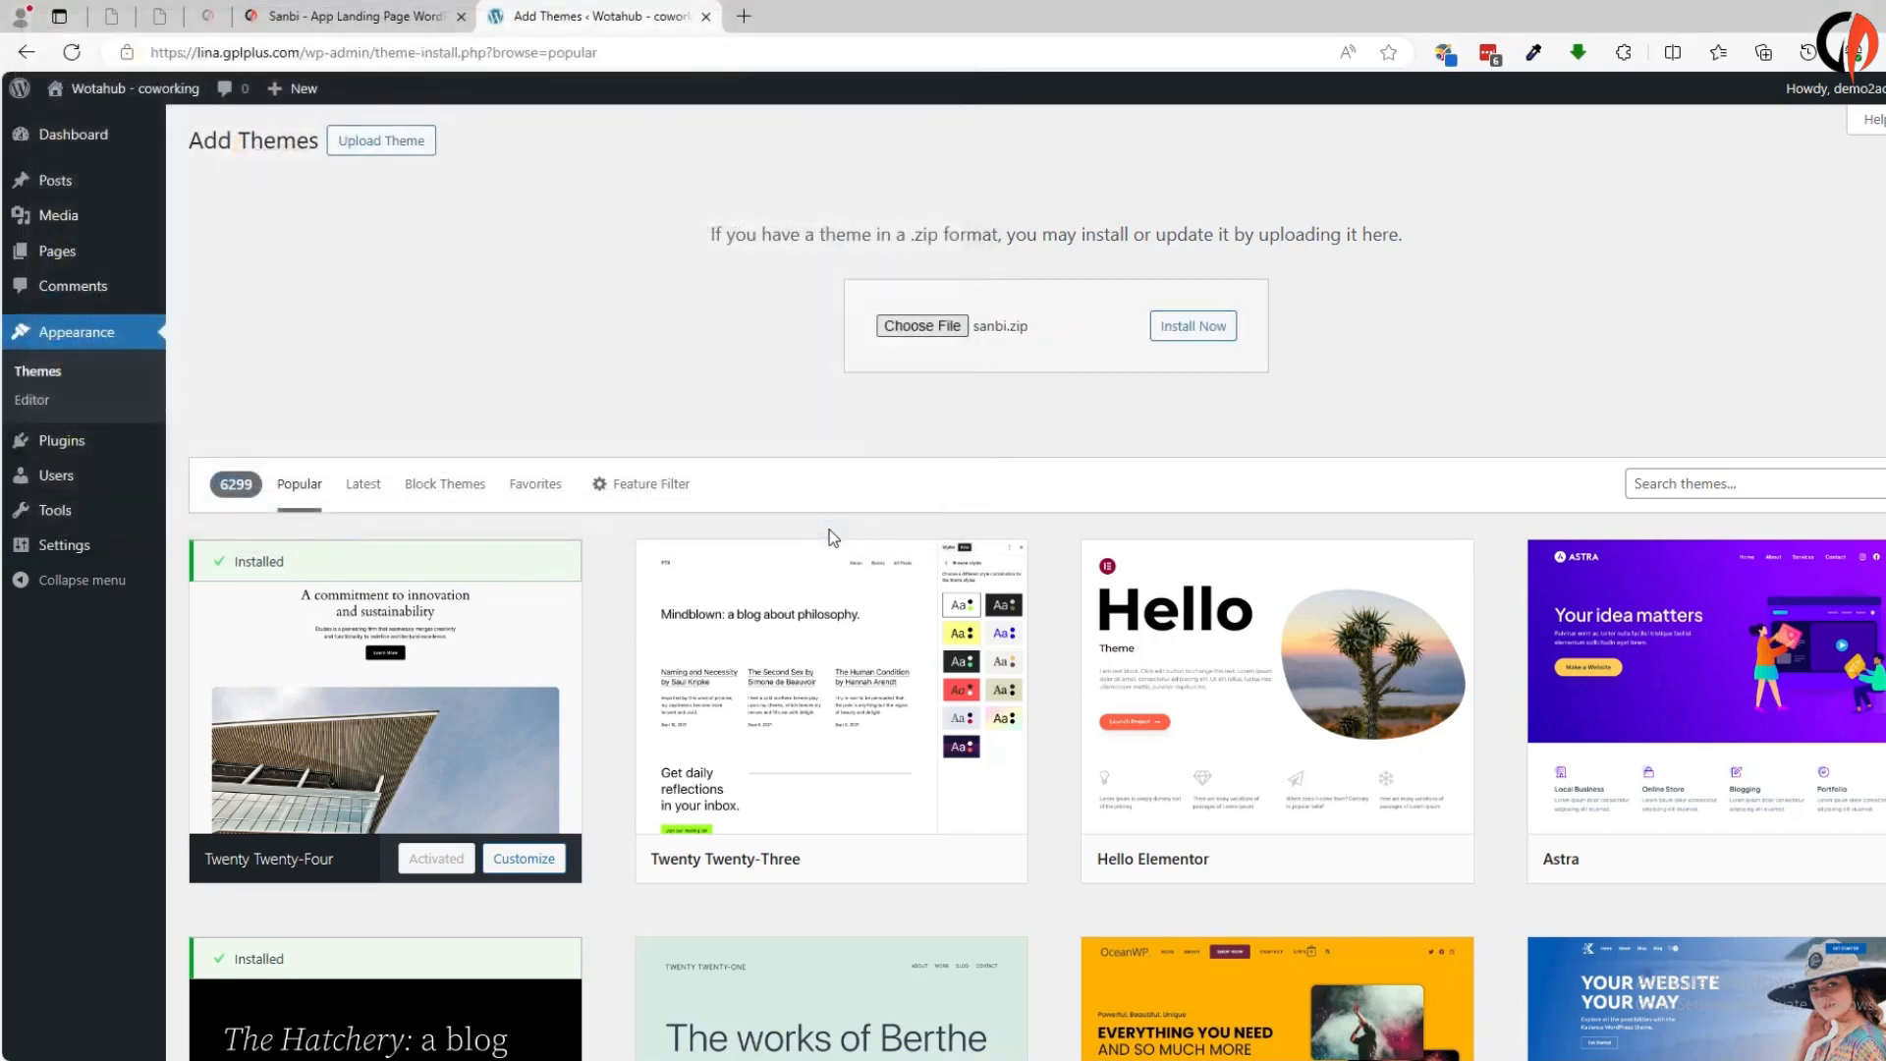
Step: Install the theme from the chosen sanbi.zip file and activate it
left_click(1206, 329)
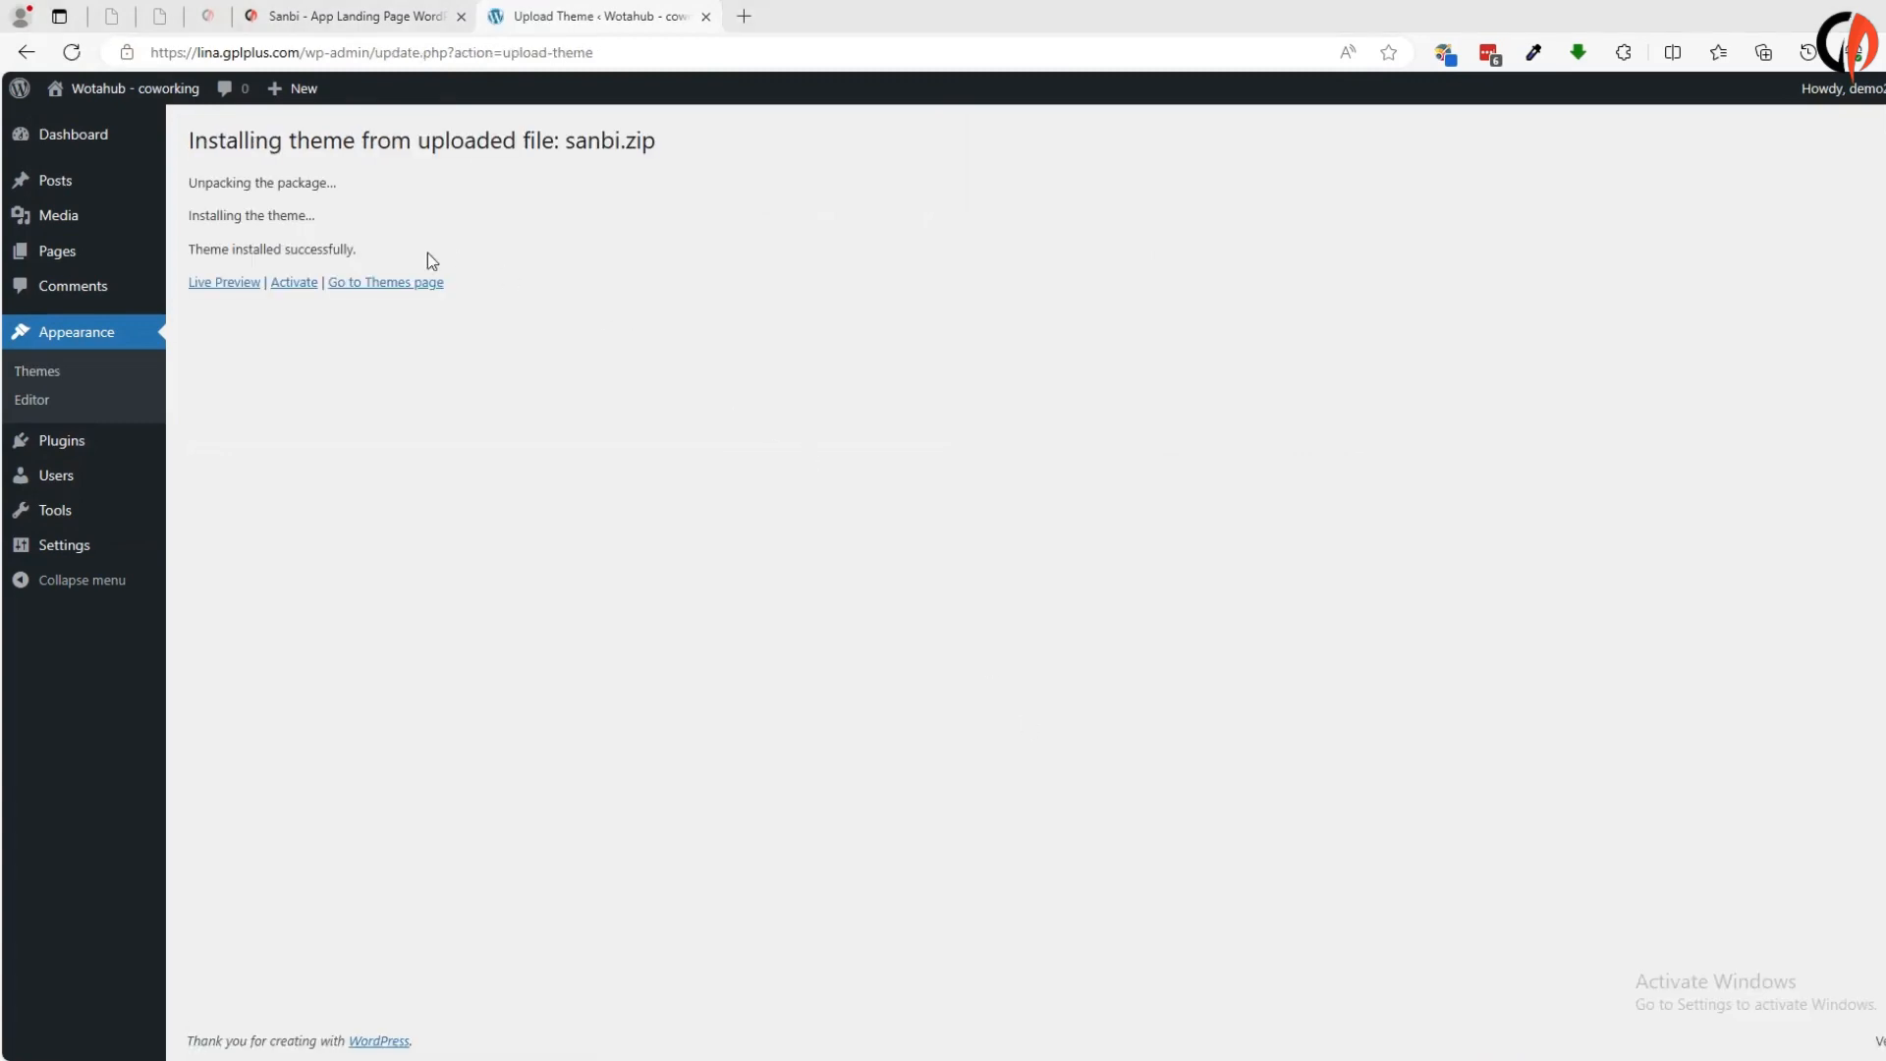
left_click(299, 287)
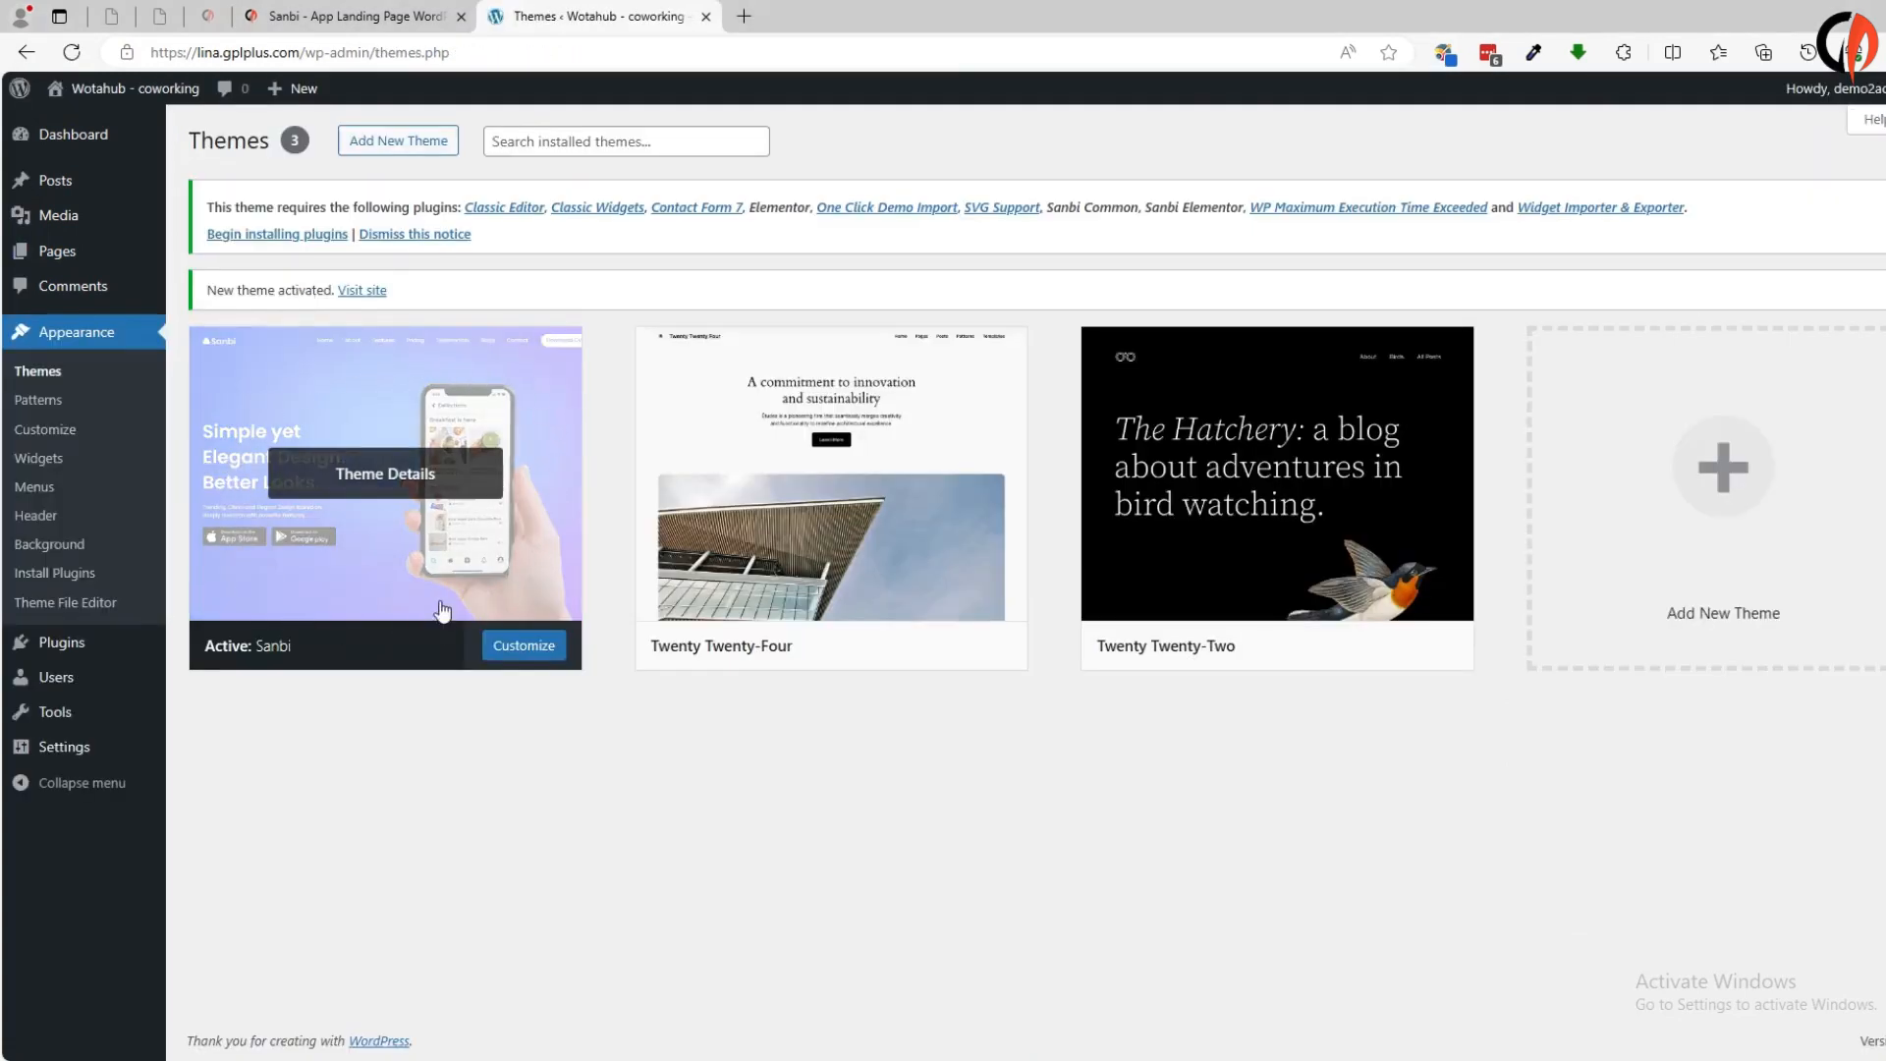
Step: Select all plugins required by the Sanbi theme and install them with one bulk action
left_click(277, 234)
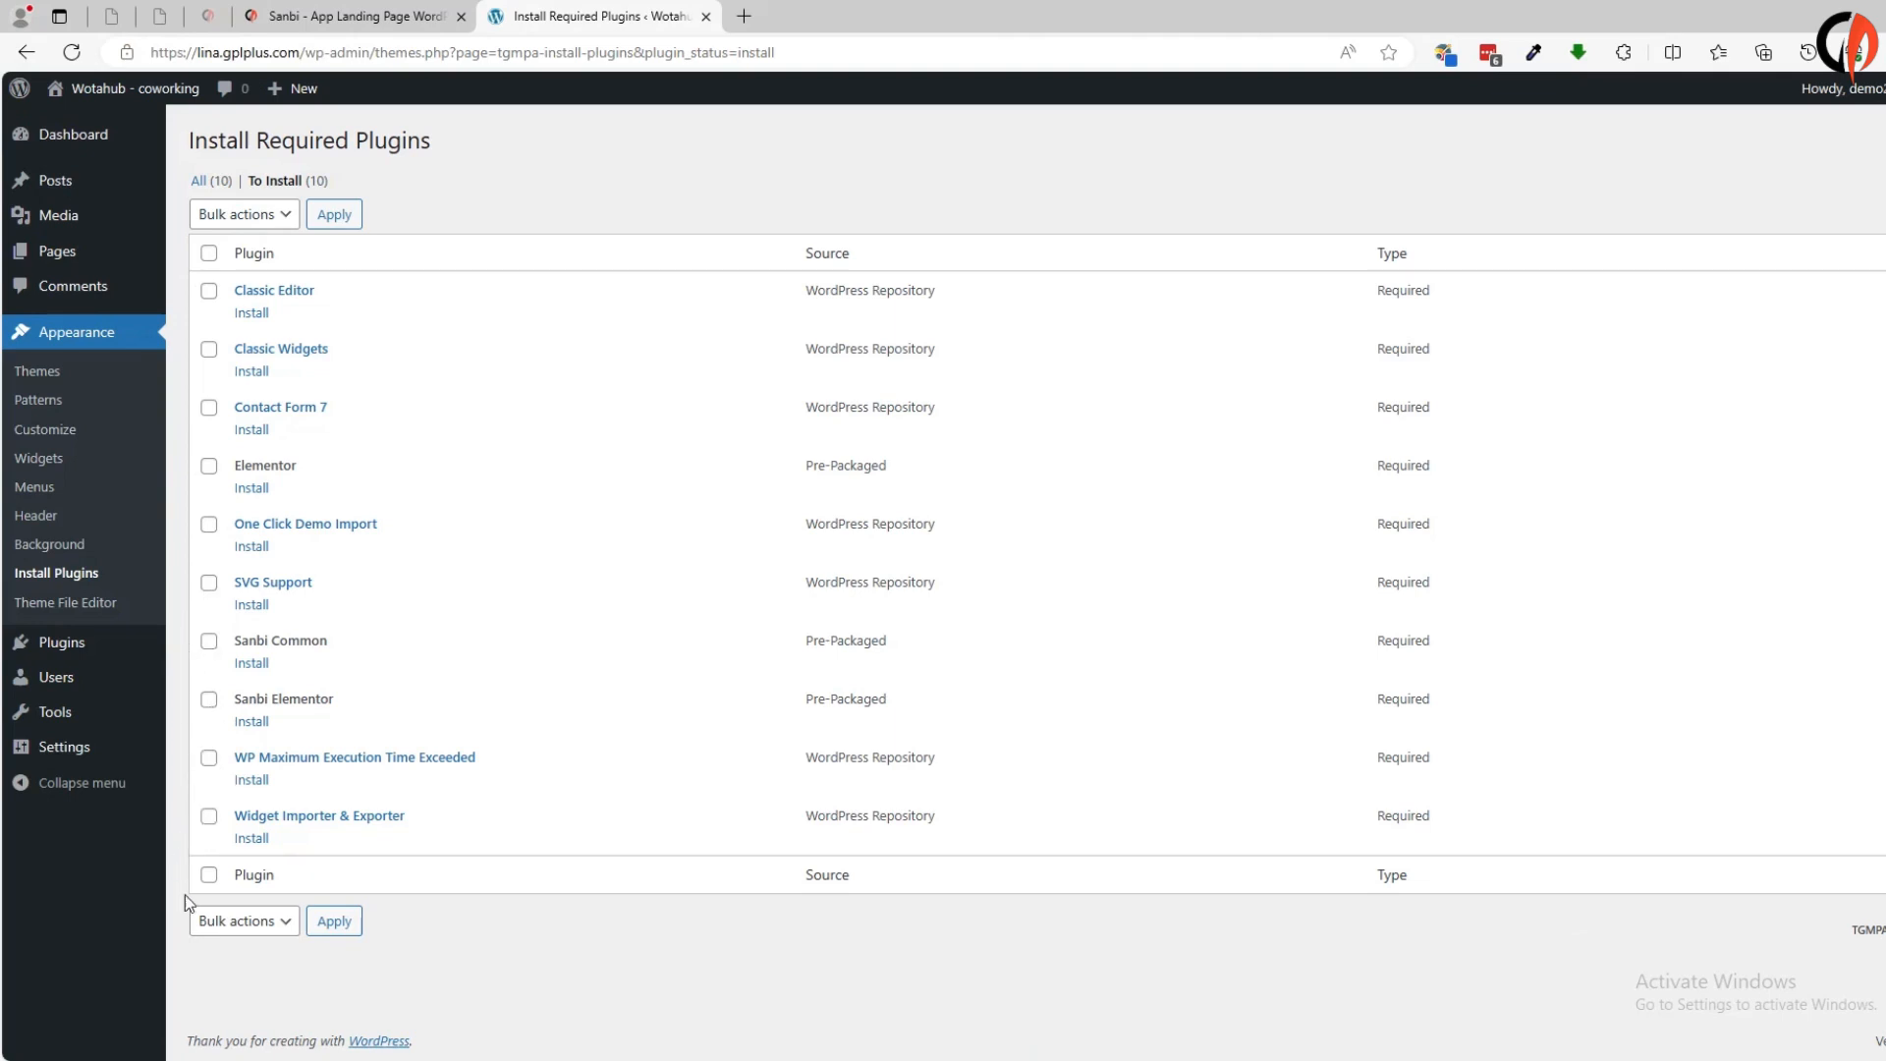
left_click(208, 874)
left_click(248, 218)
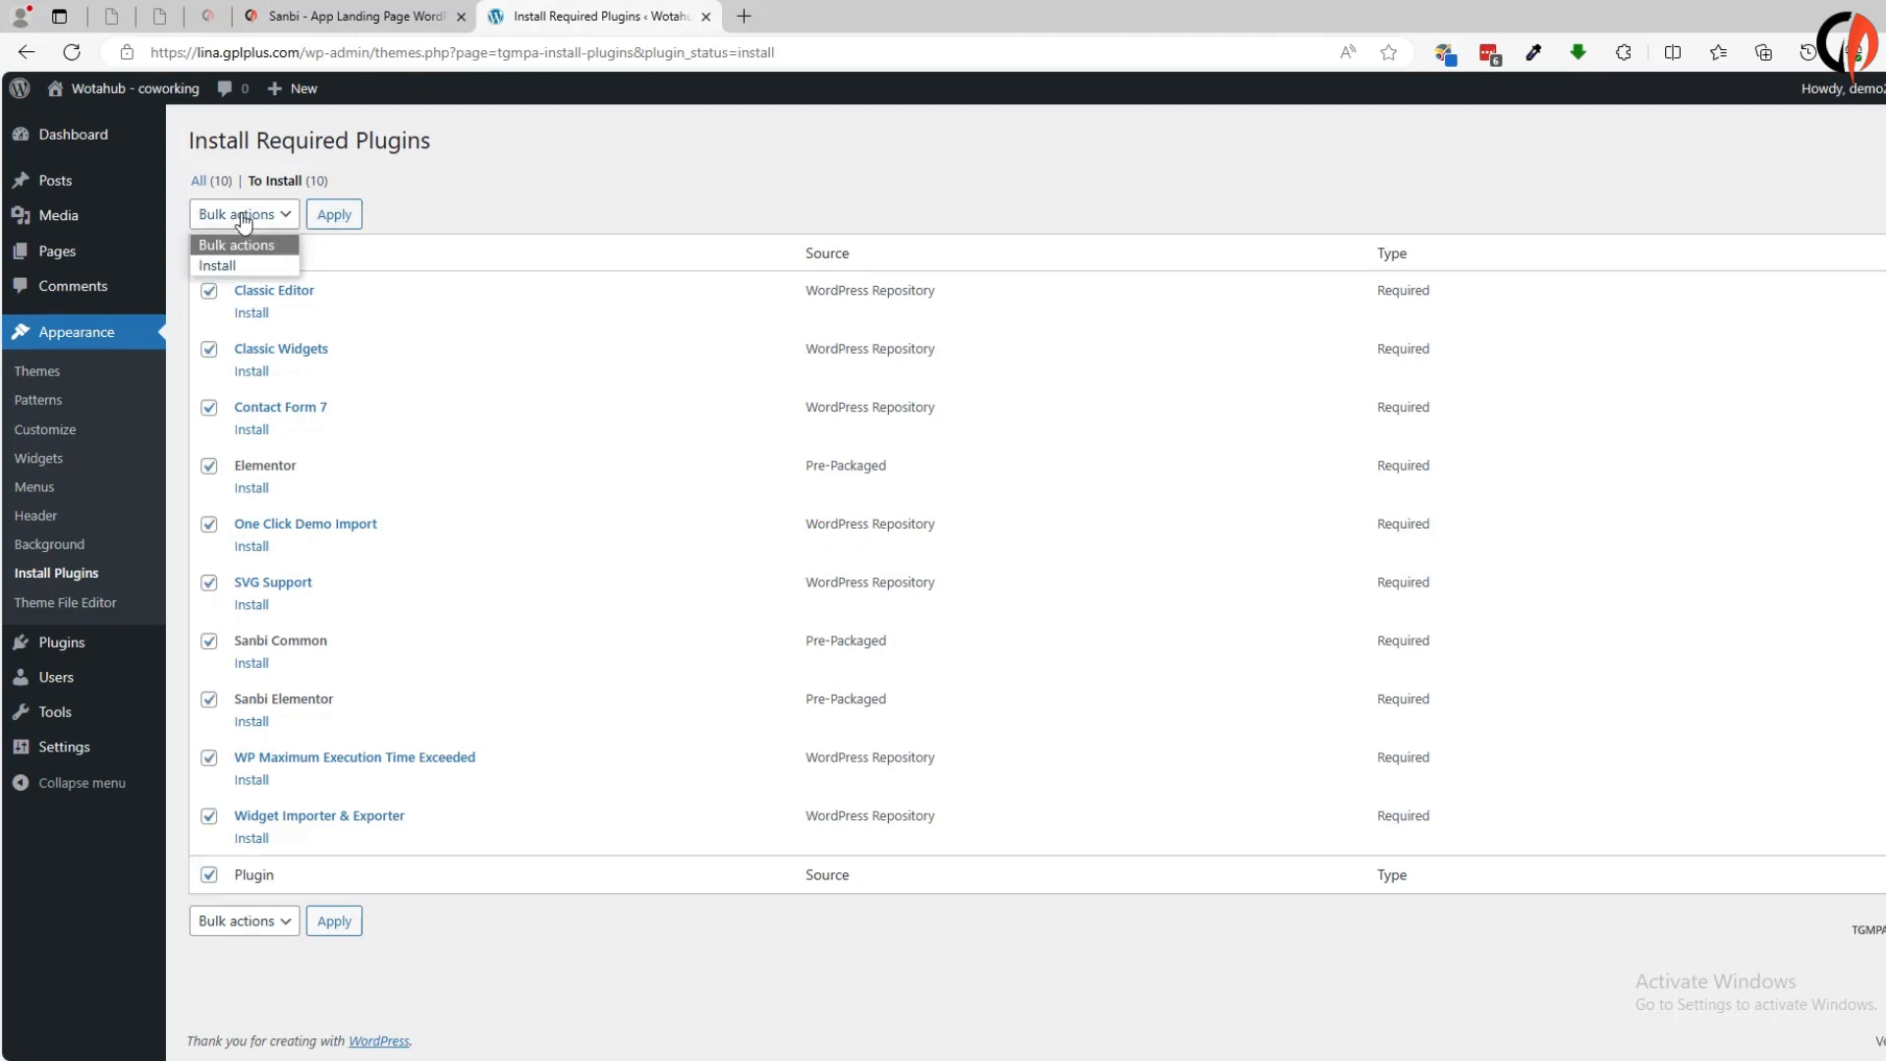
left_click(235, 267)
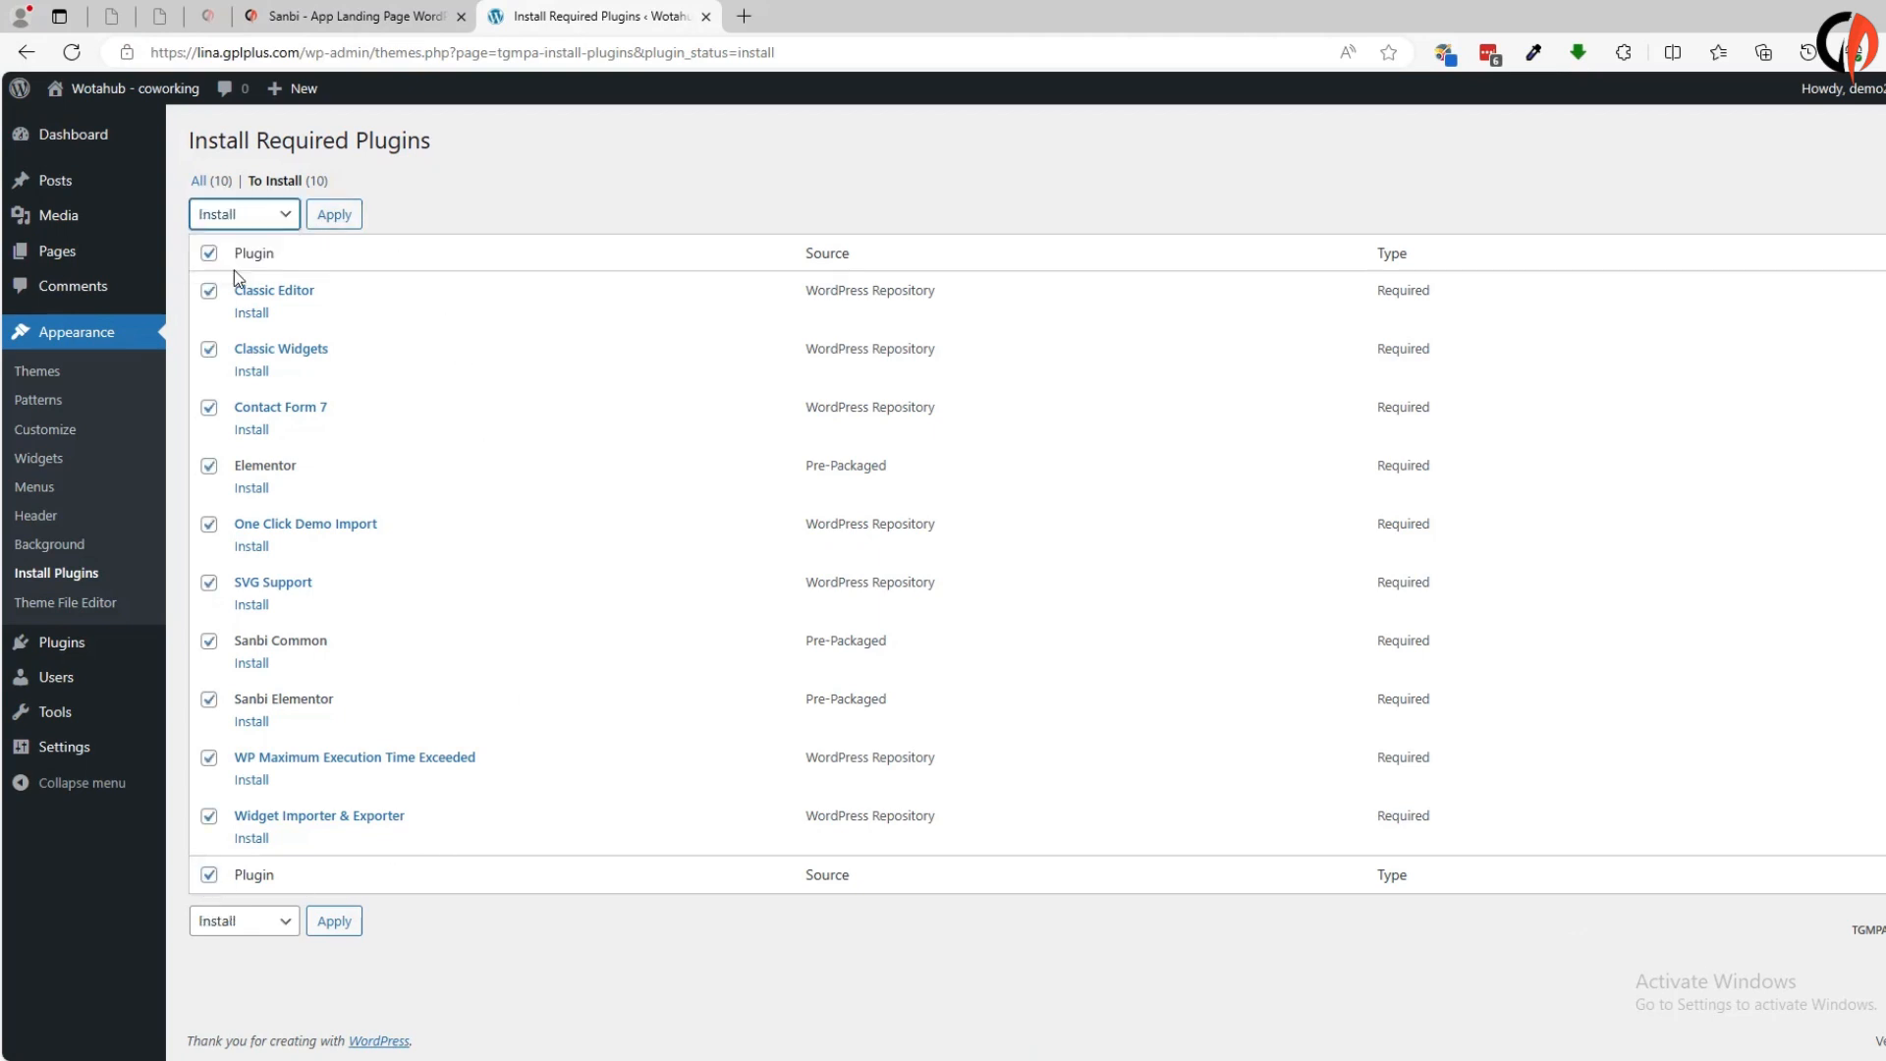
left_click(341, 218)
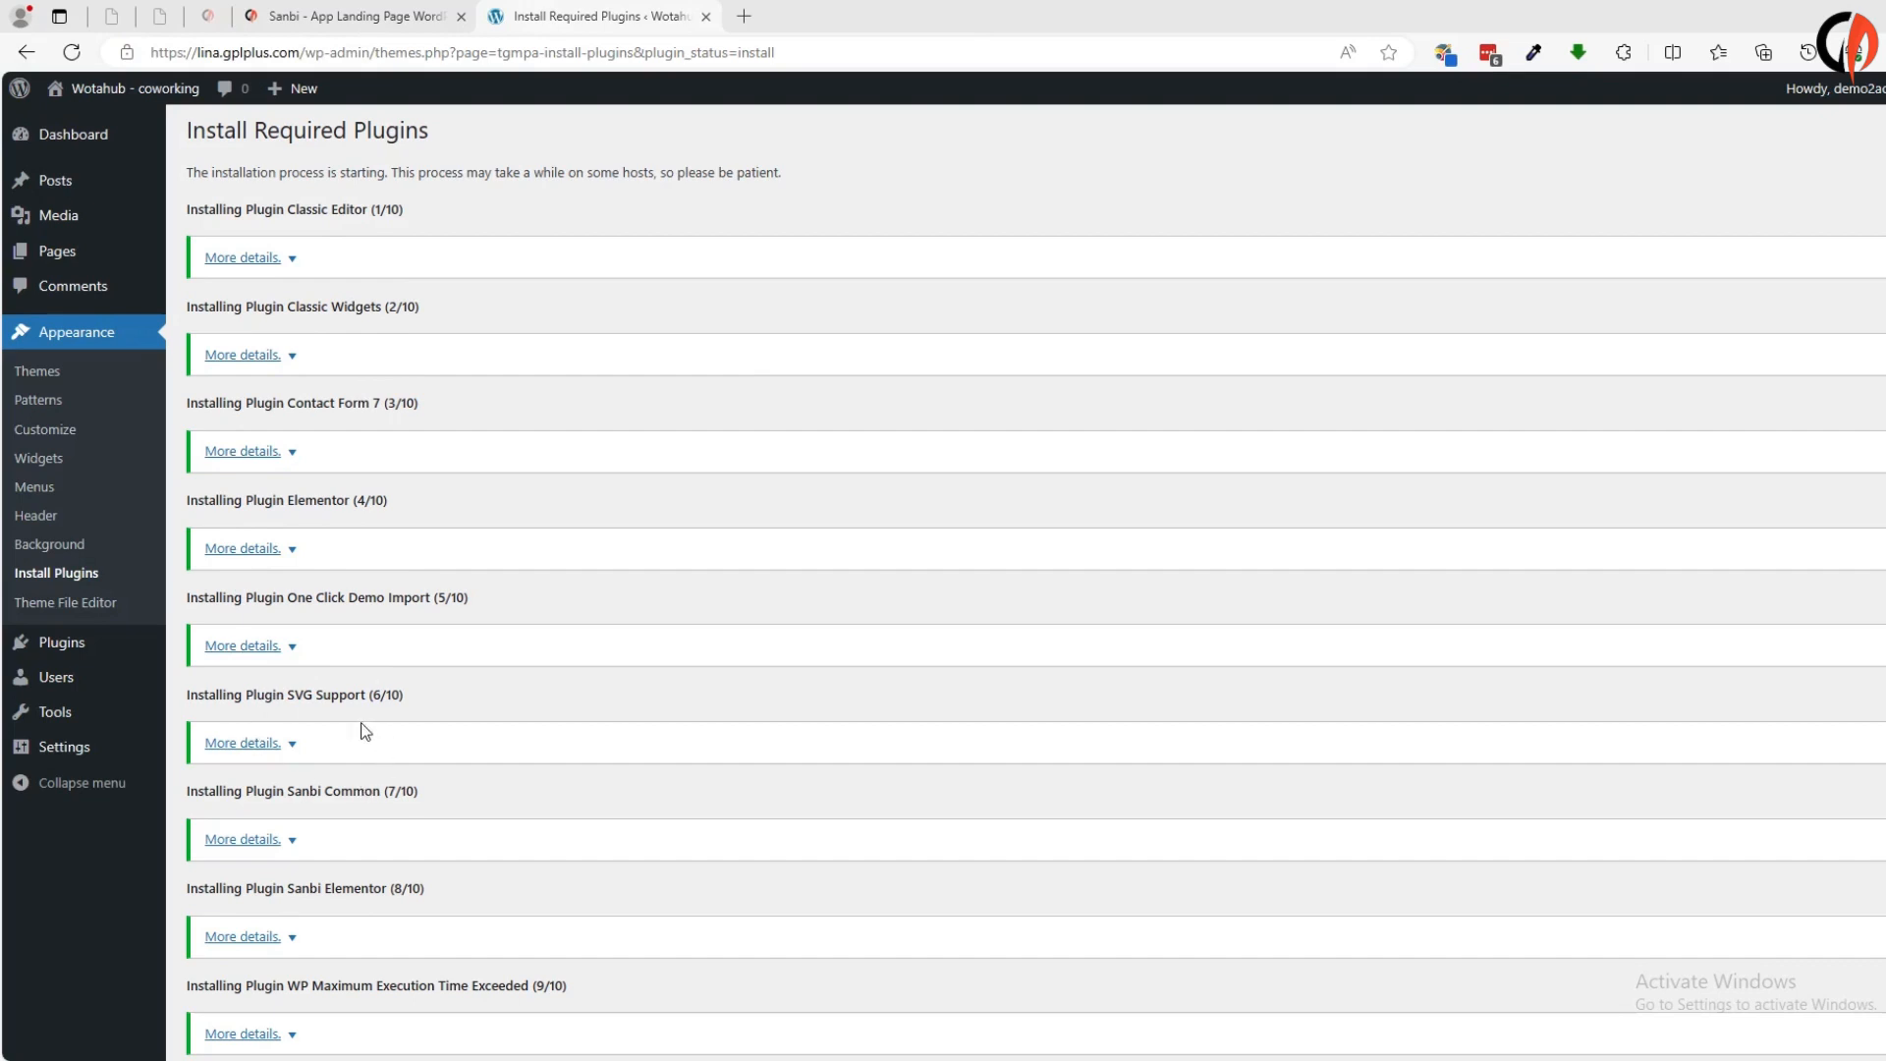
Step: Return to the required plugins installer and activate all the installed plugins with one bulk action
scroll(363, 862, "down", 3)
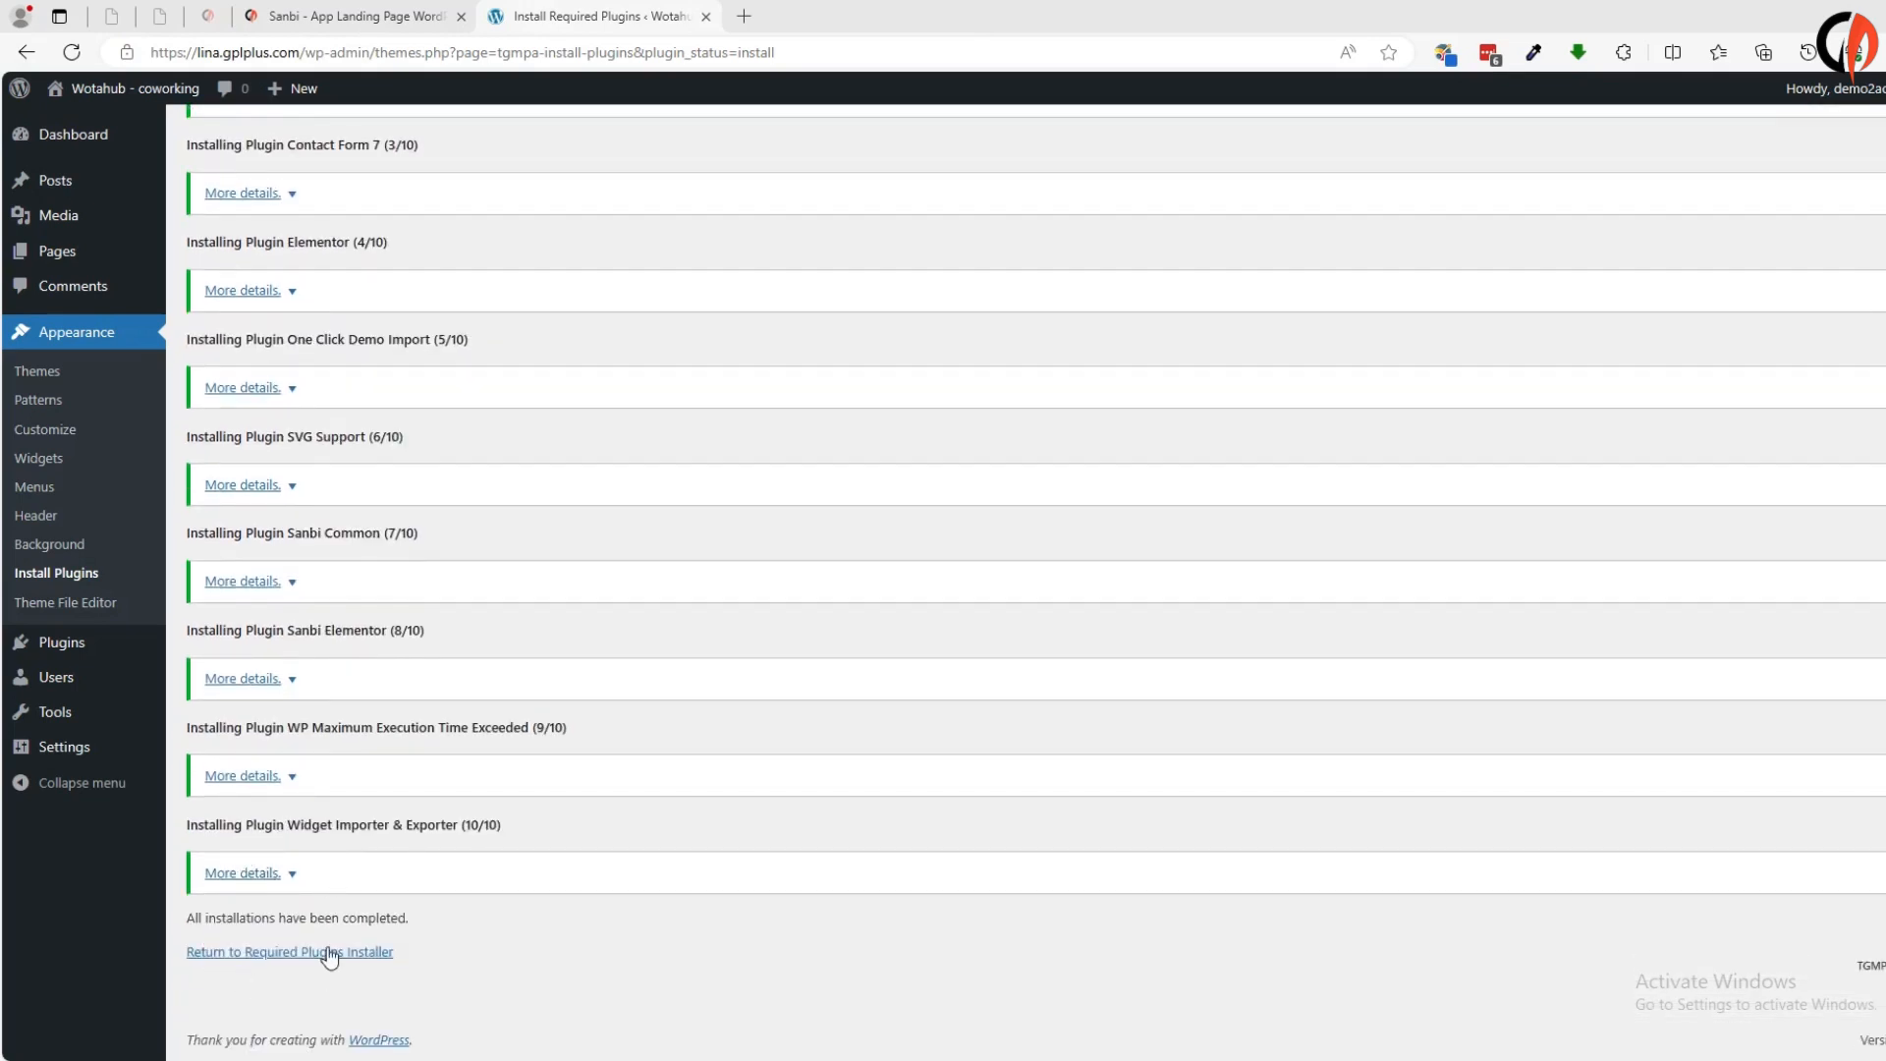
left_click(330, 953)
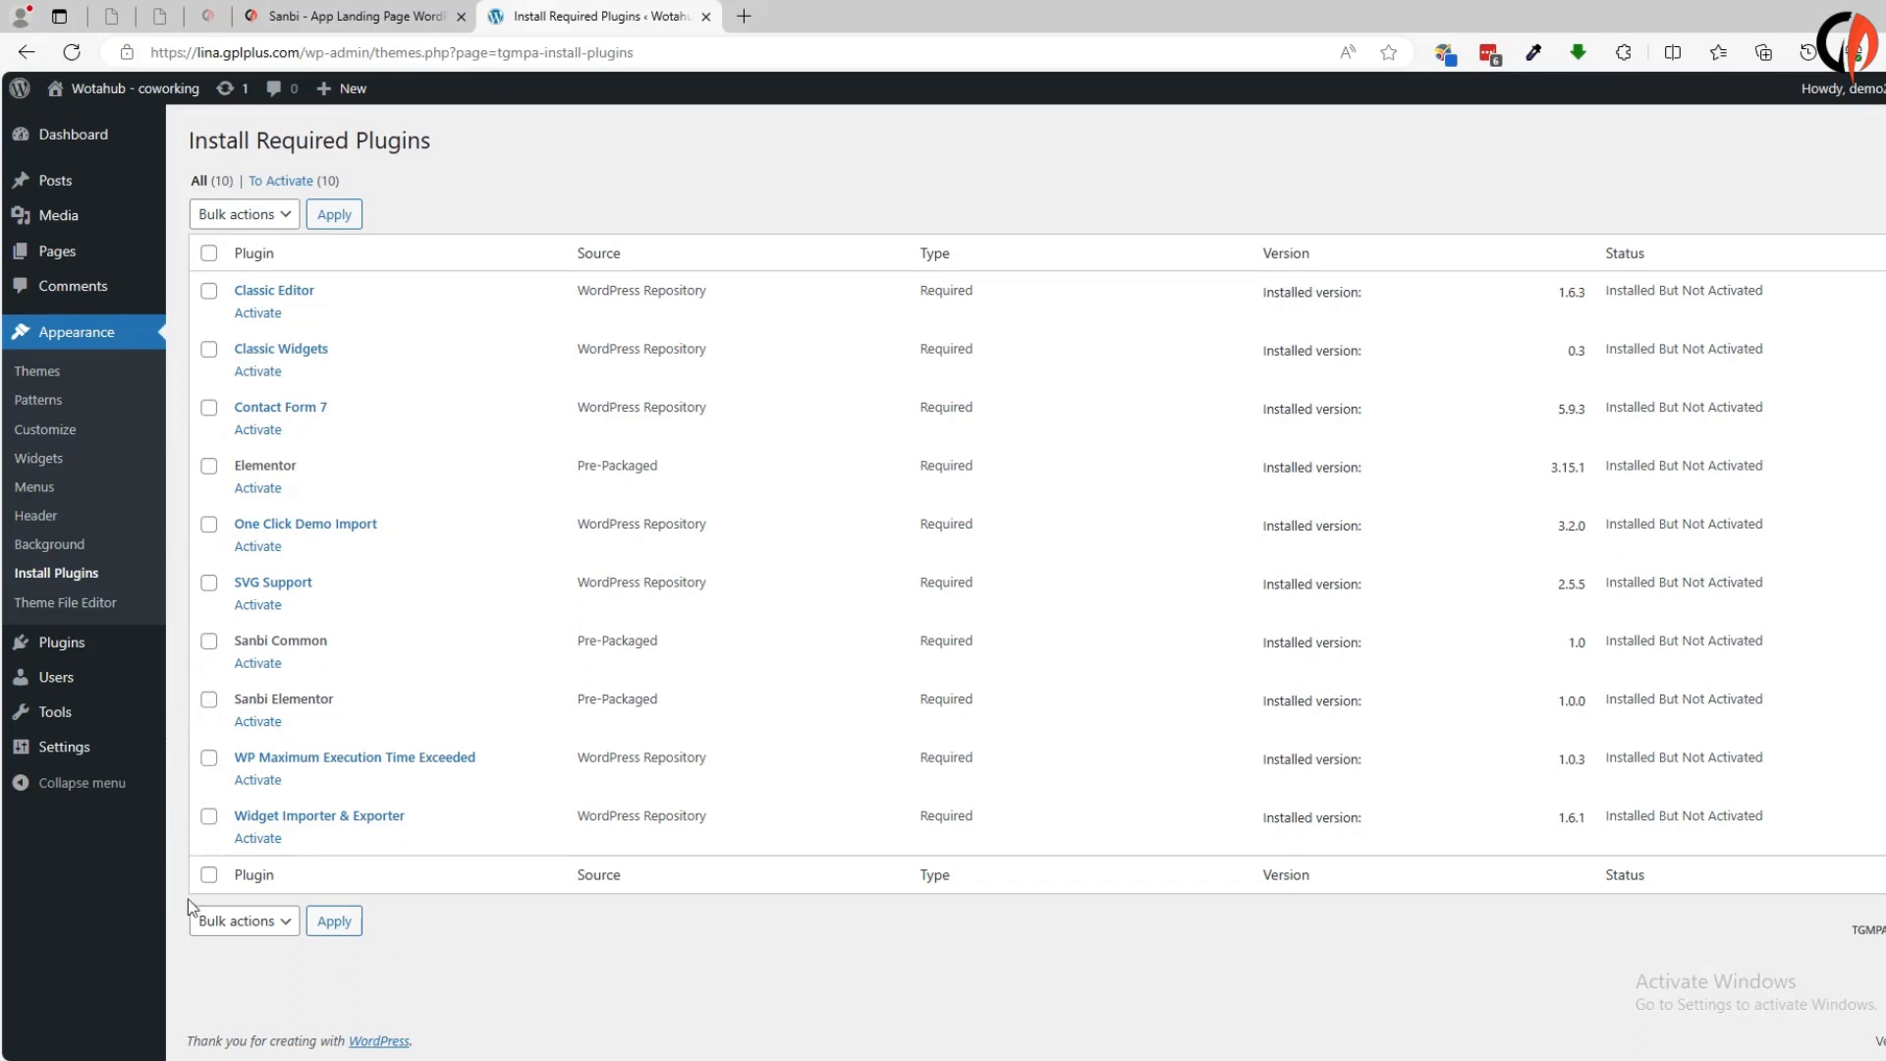
left_click(209, 876)
left_click(258, 218)
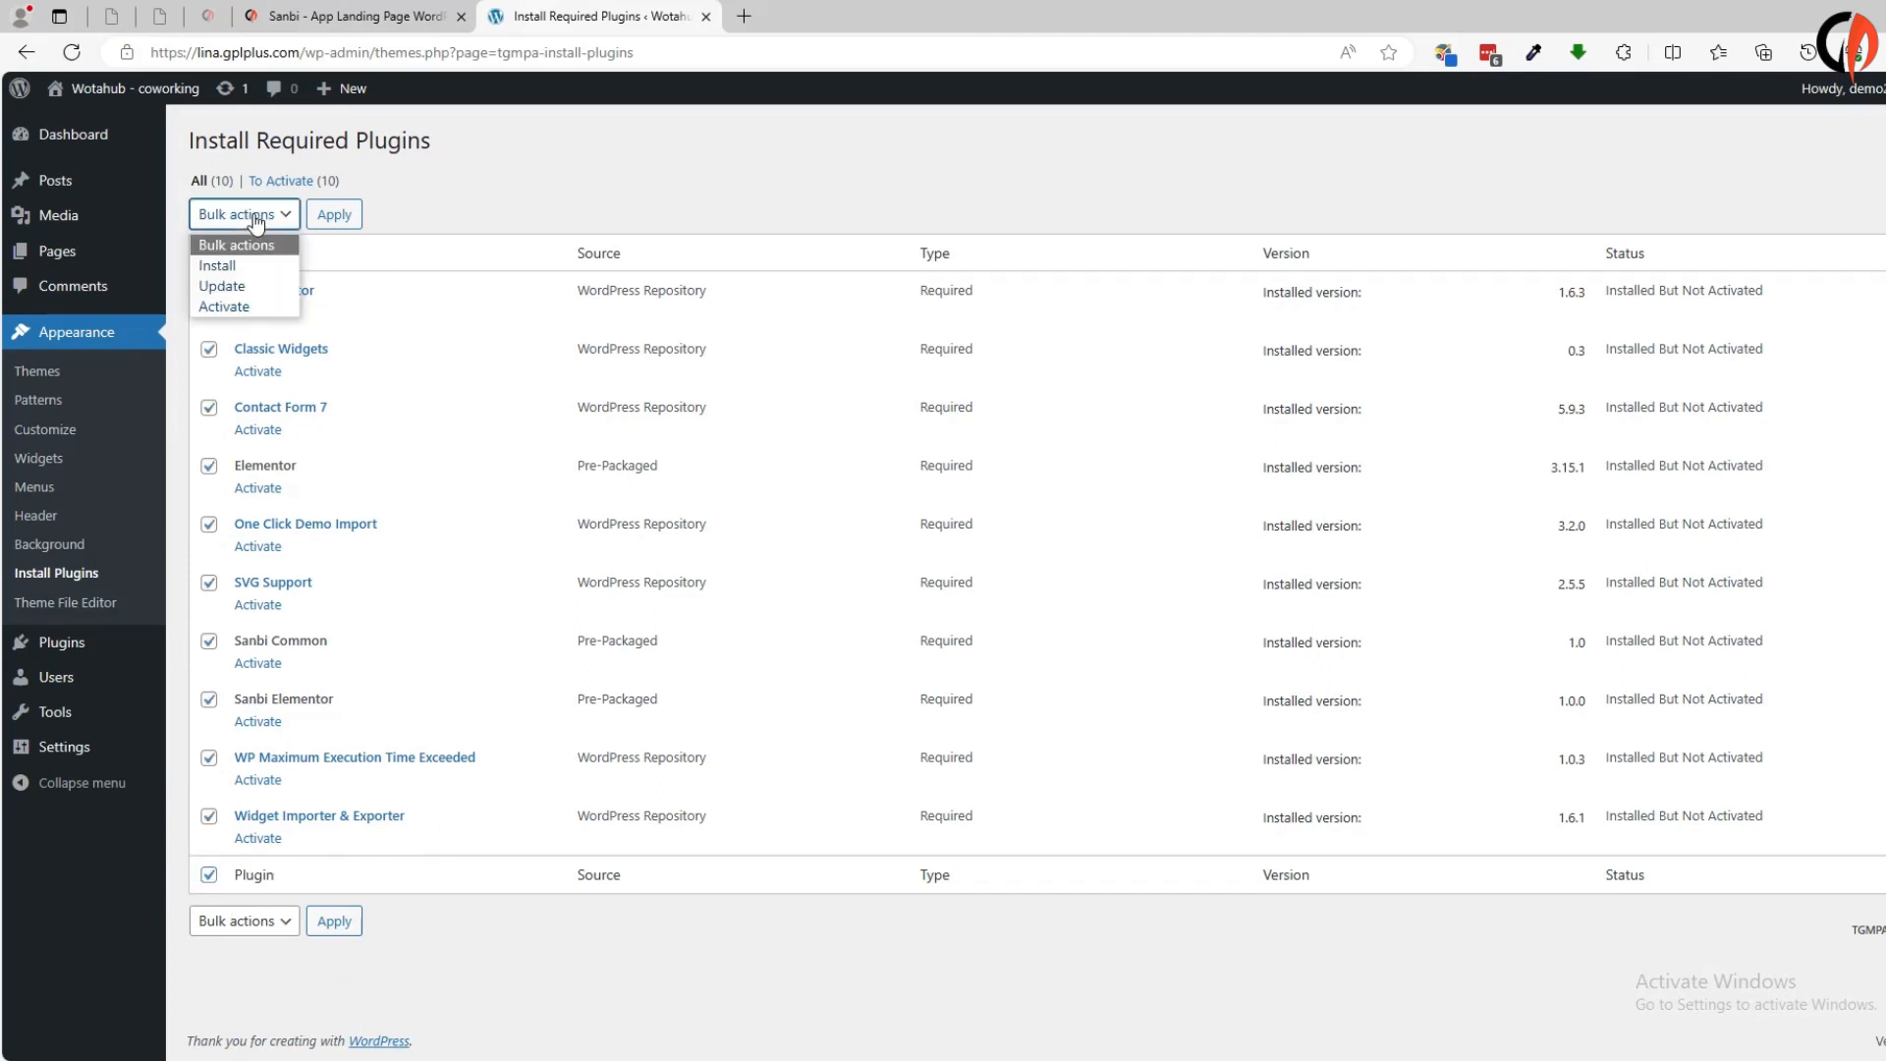
left_click(226, 307)
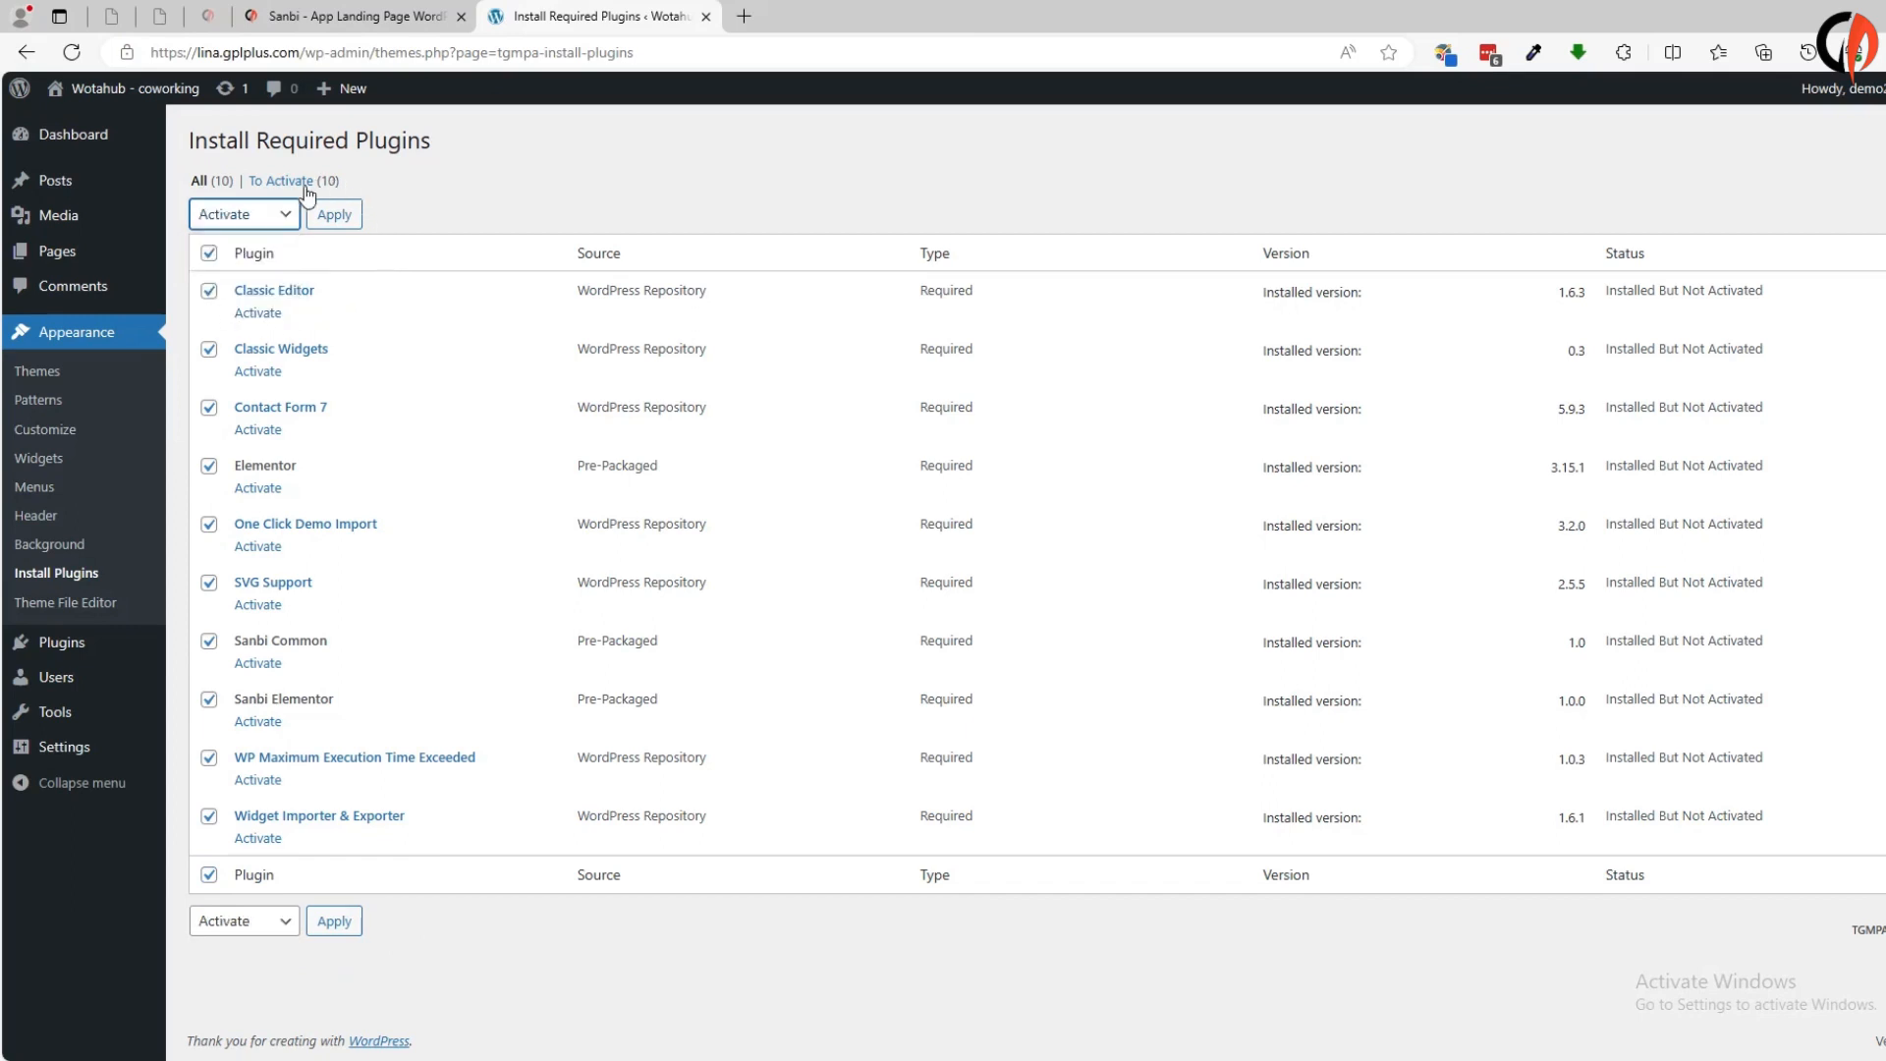
left_click(332, 216)
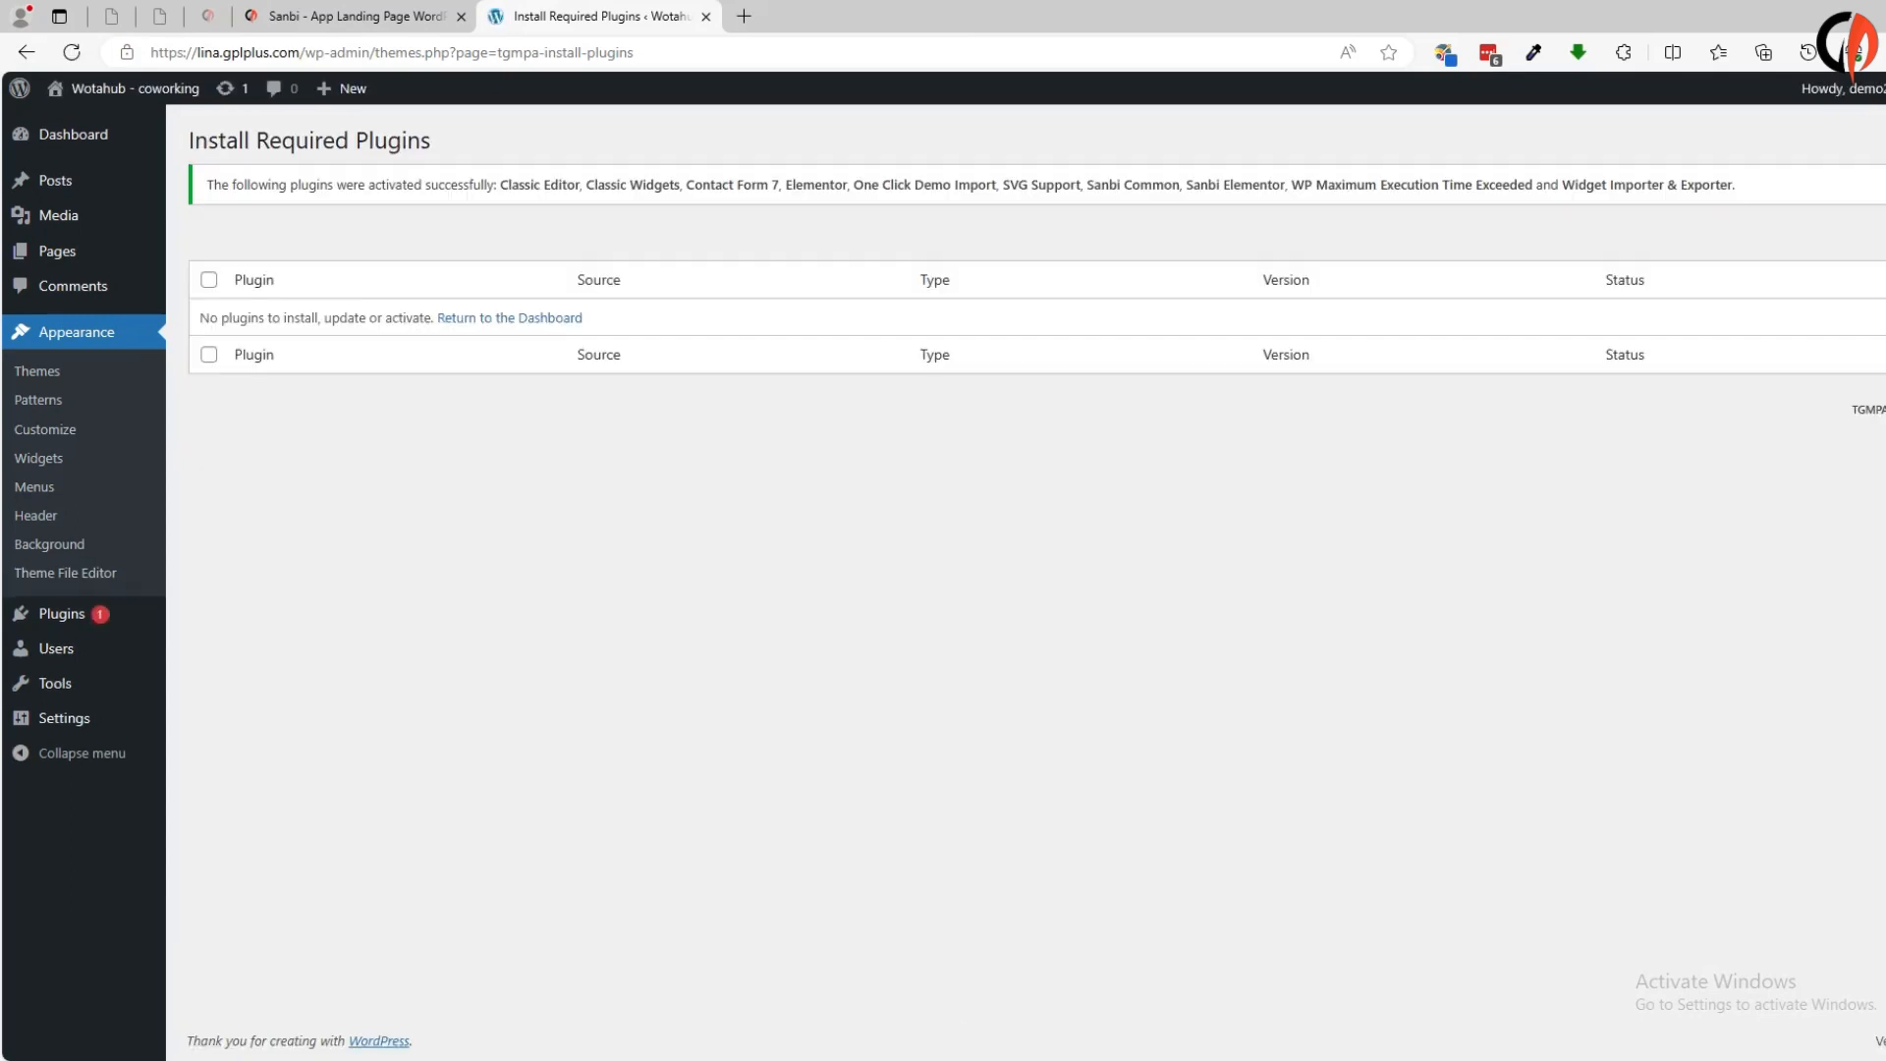
Step: Open the One Click Demo Import page for the Sanbi theme and start its demo data import setup
left_click(84, 147)
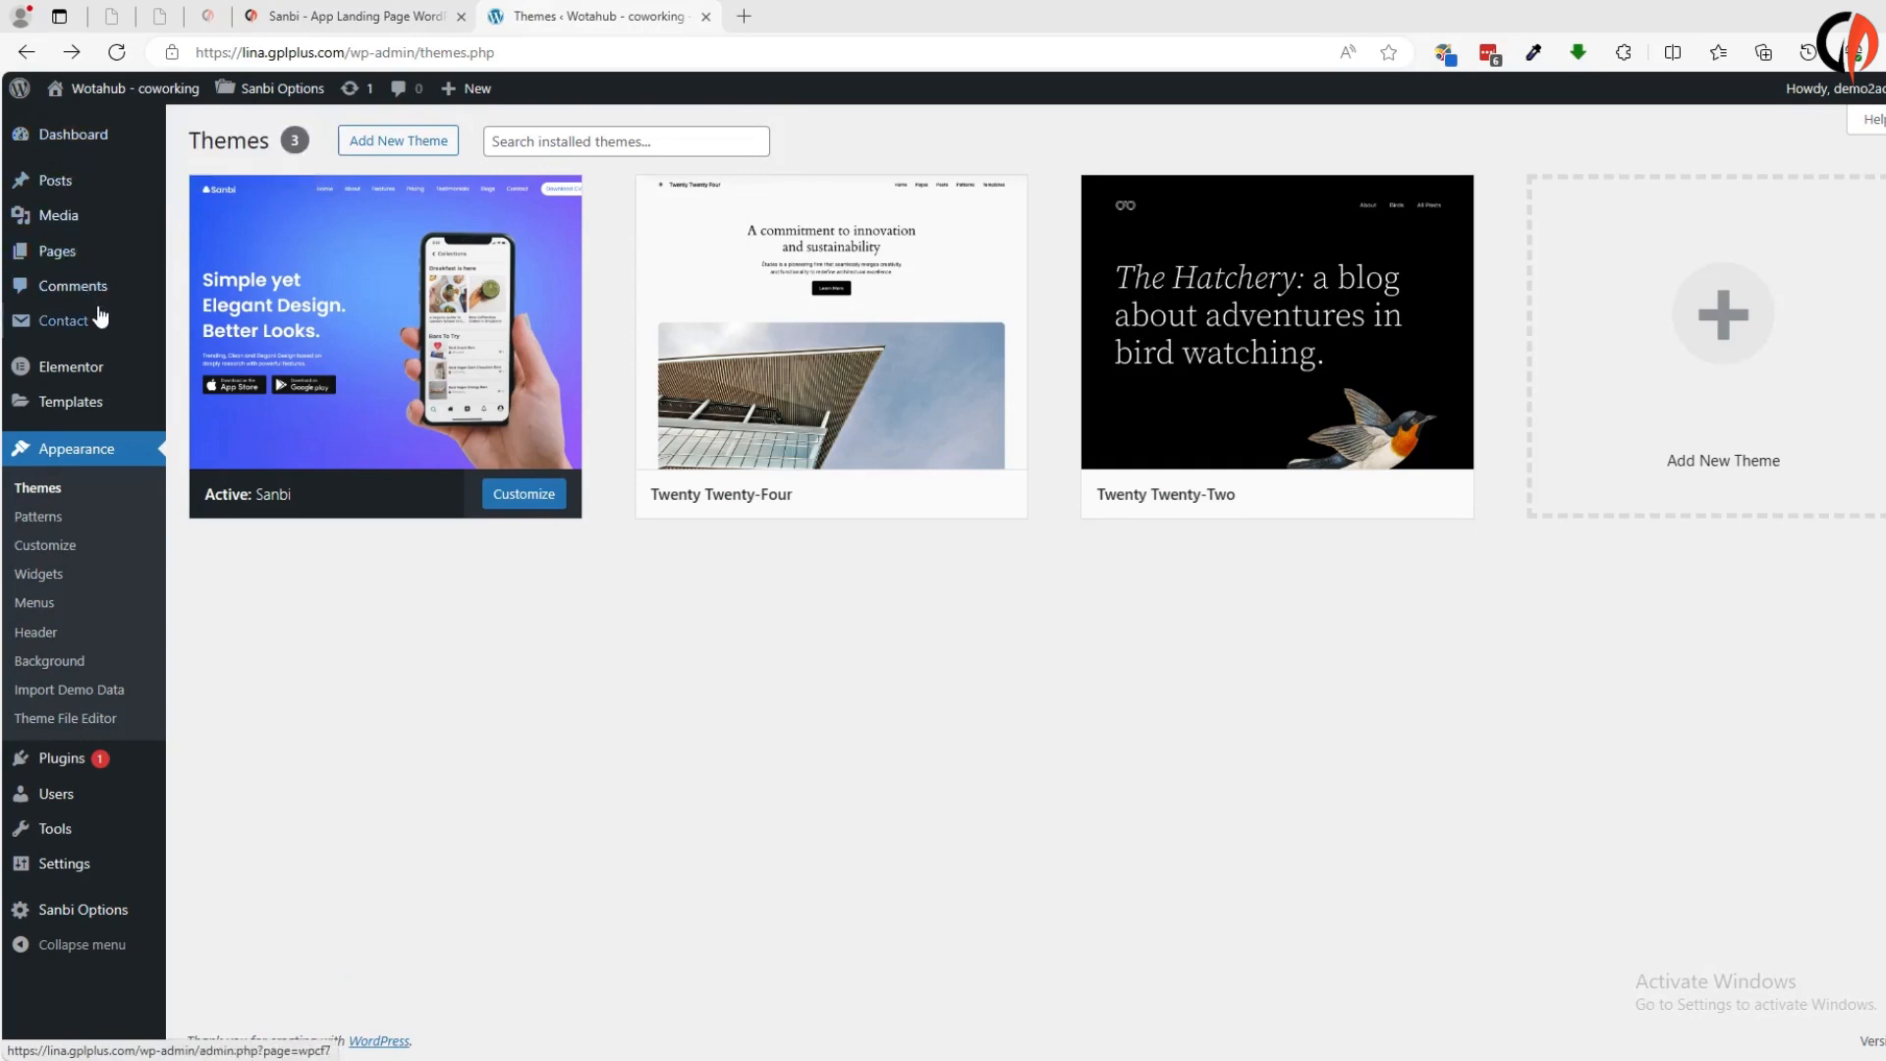
mouse_move(96, 429)
left_click(67, 696)
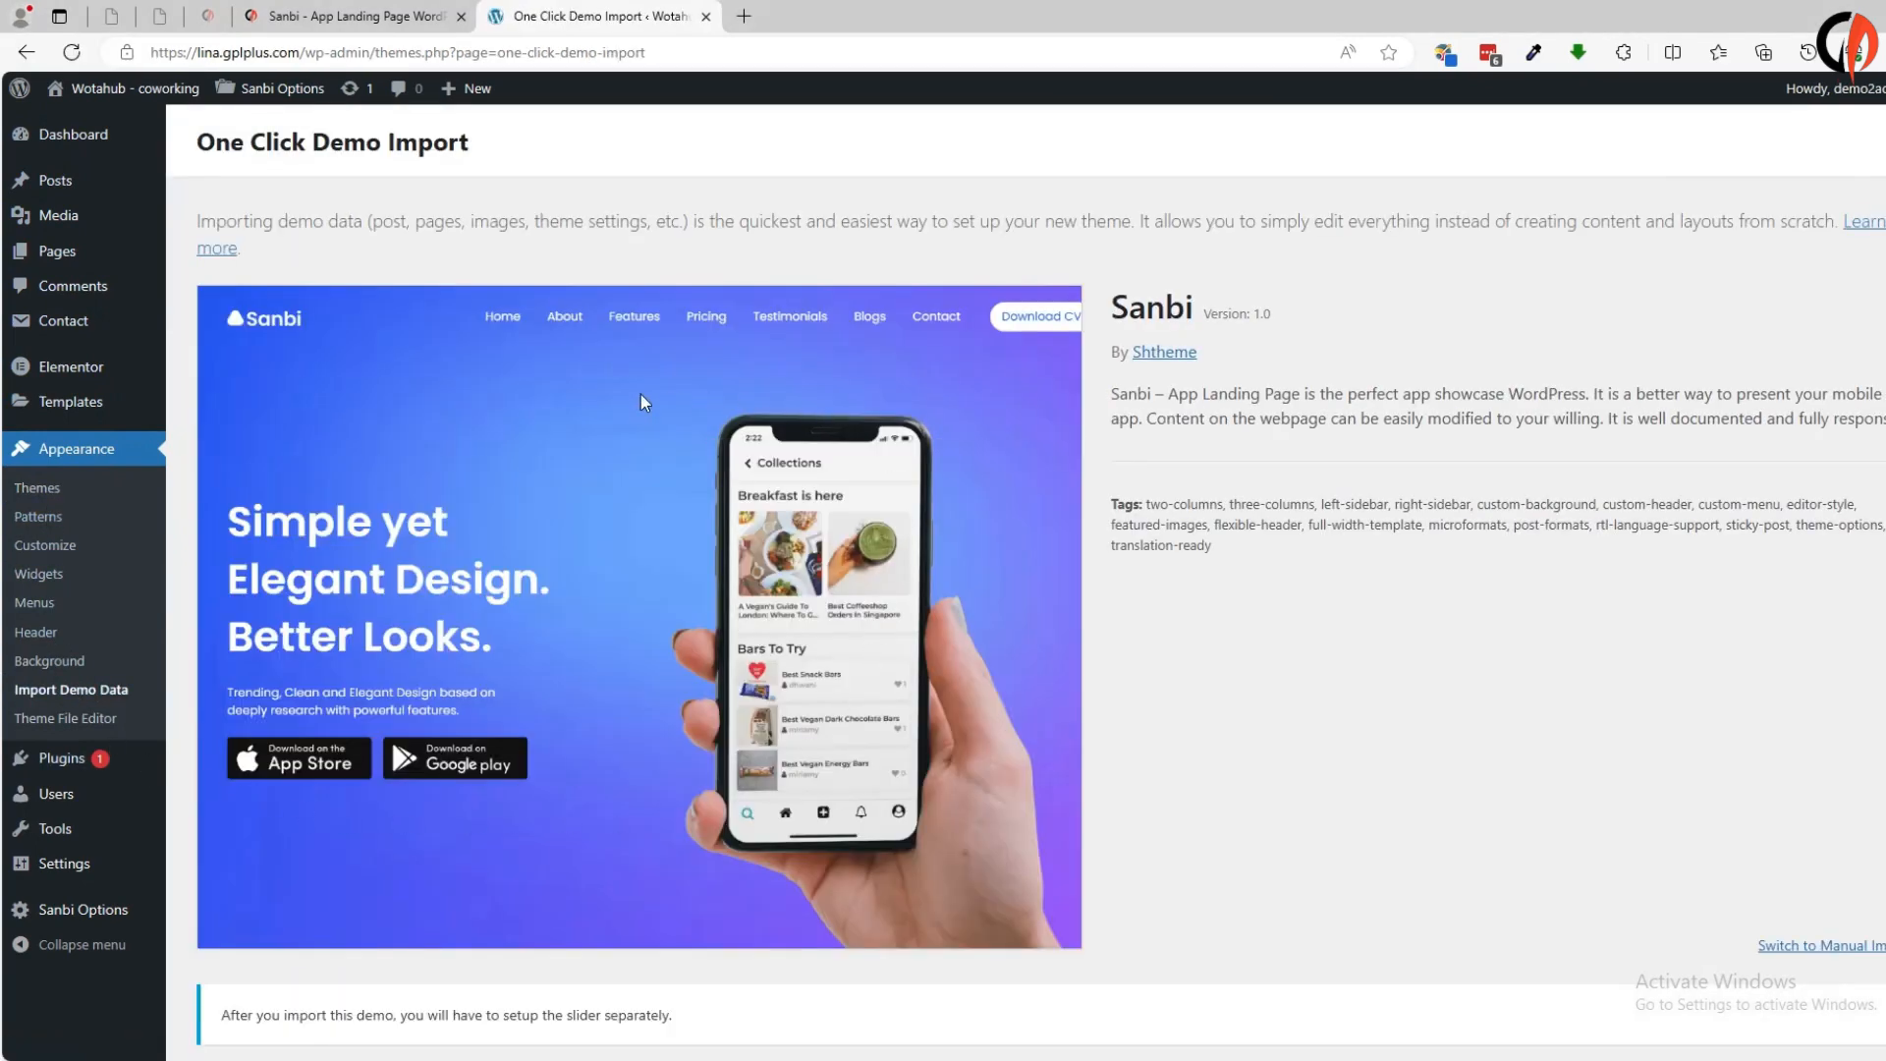
scroll(487, 698, "down", 2)
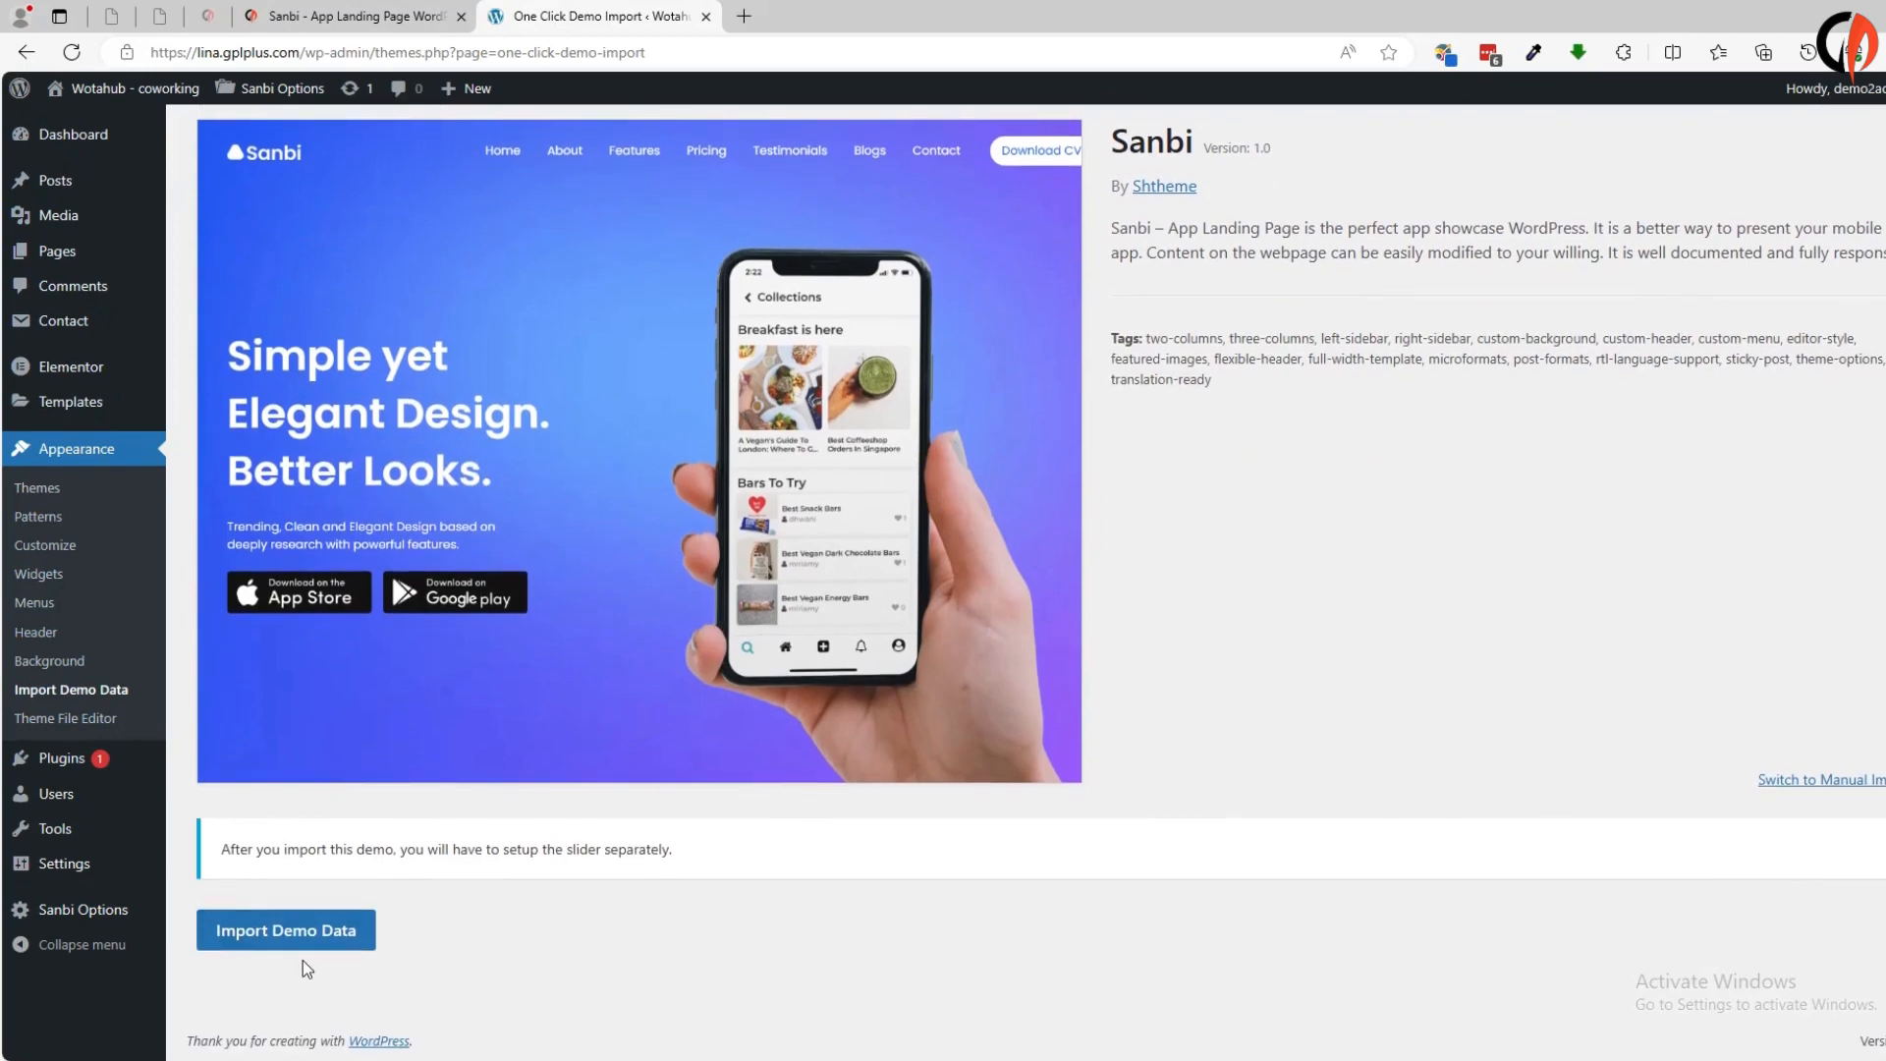
left_click(305, 933)
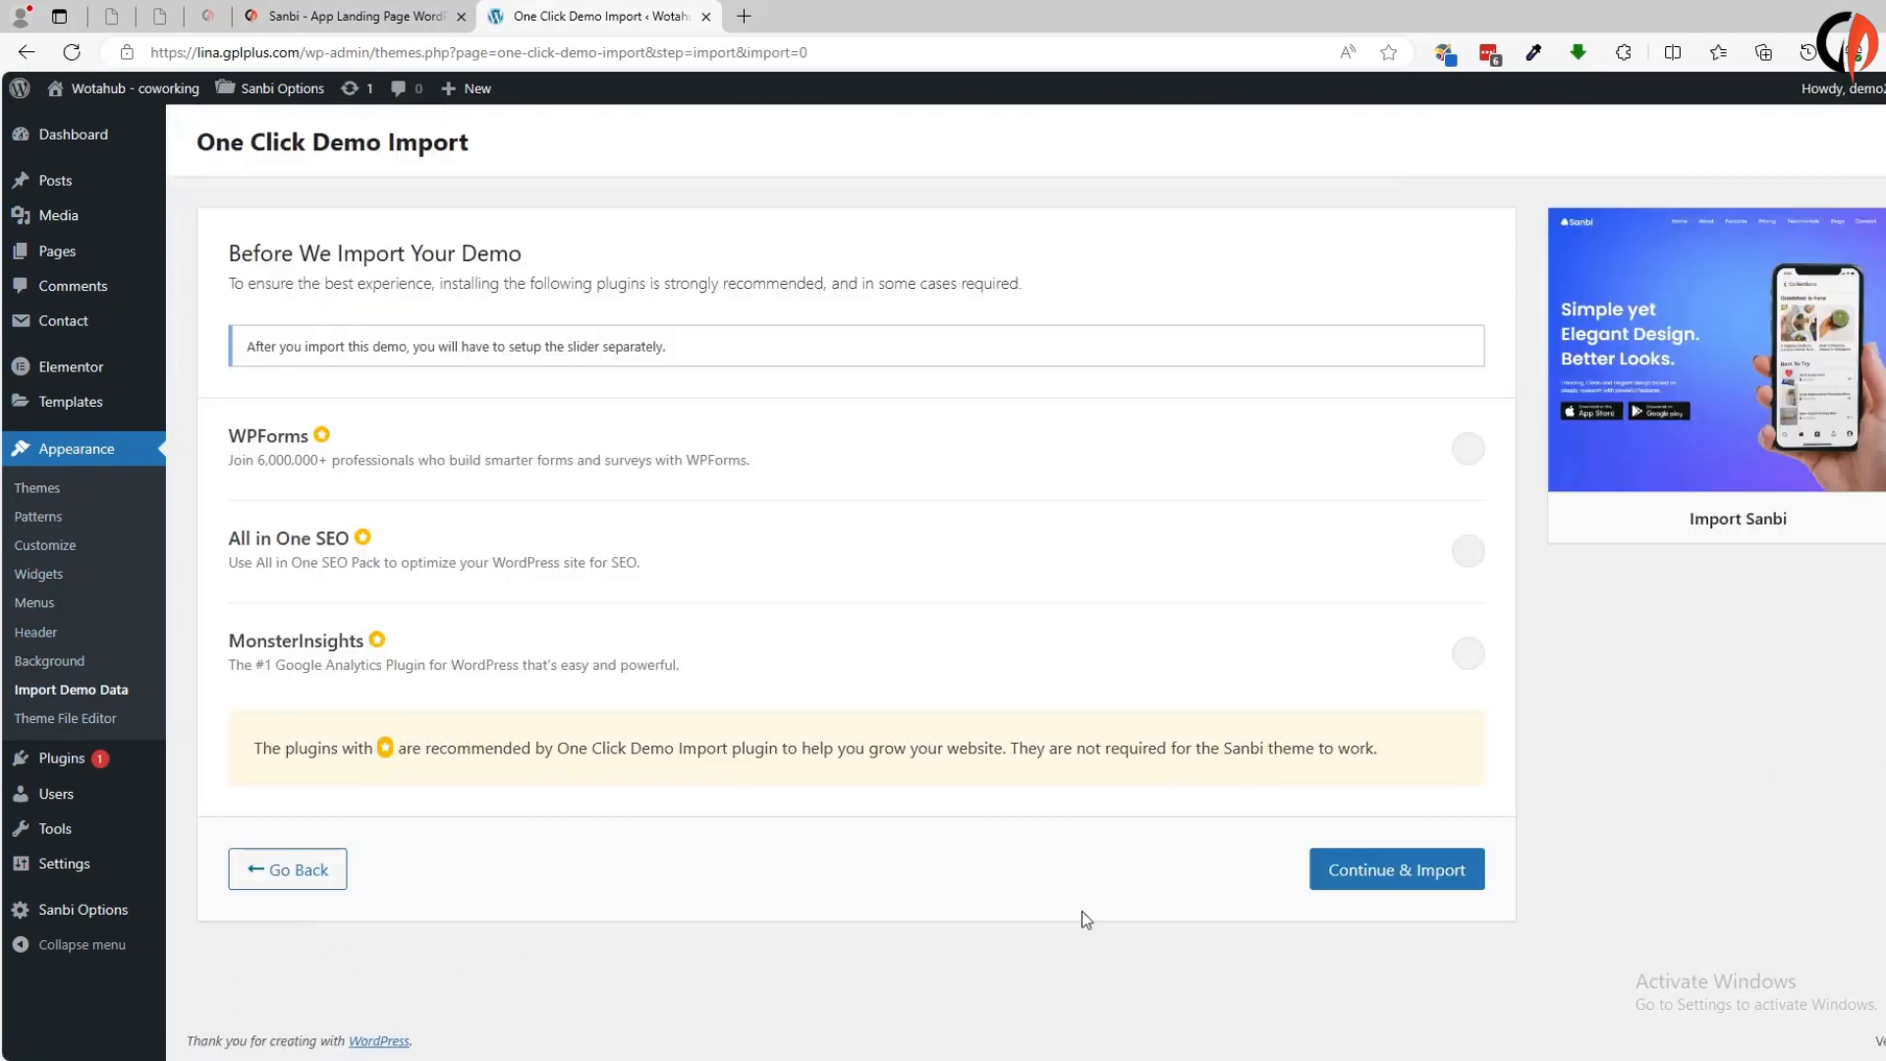
Step: Include the recommended WPForms, All in One SEO and MonsterInsights plugins and run the Sanbi demo import
left_click(1467, 450)
left_click(1467, 556)
left_click(1463, 662)
left_click(1435, 873)
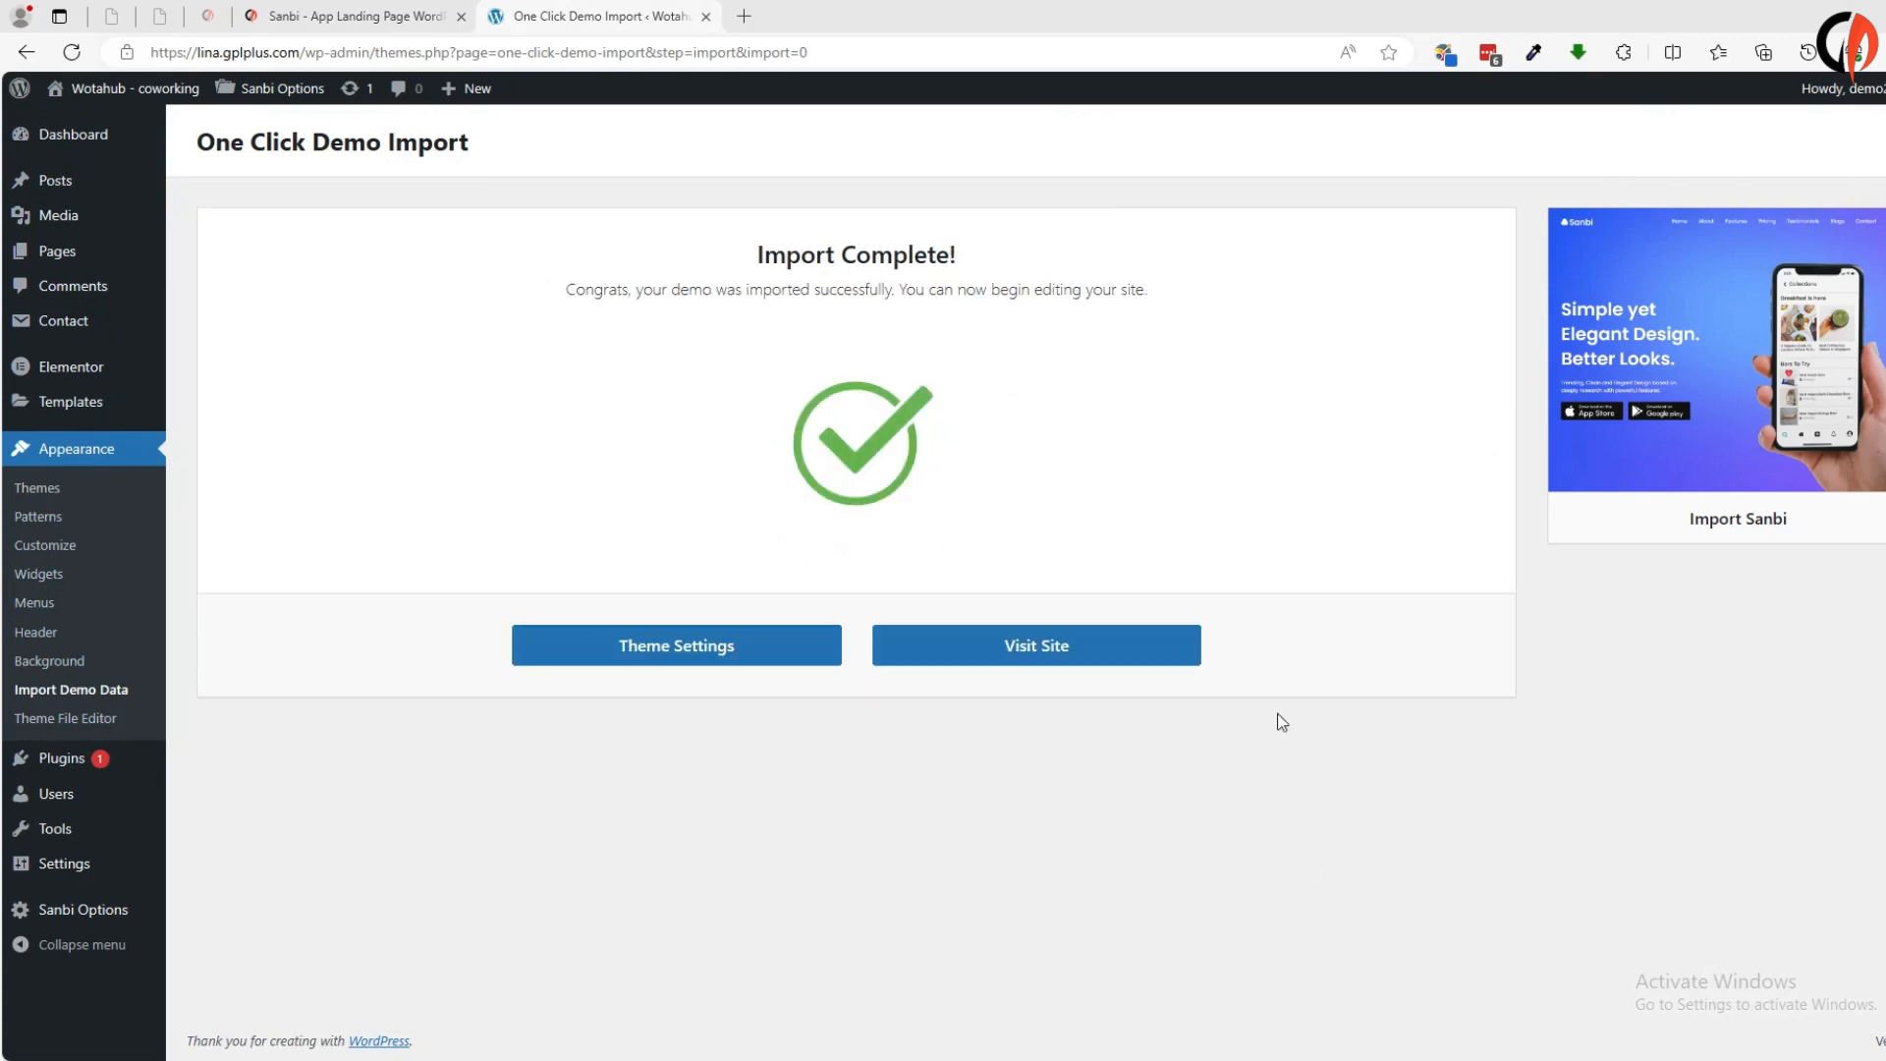
Step: Visit the site and examine the imported Sanbi home page from the hero section down to the footer and back
left_click(1056, 665)
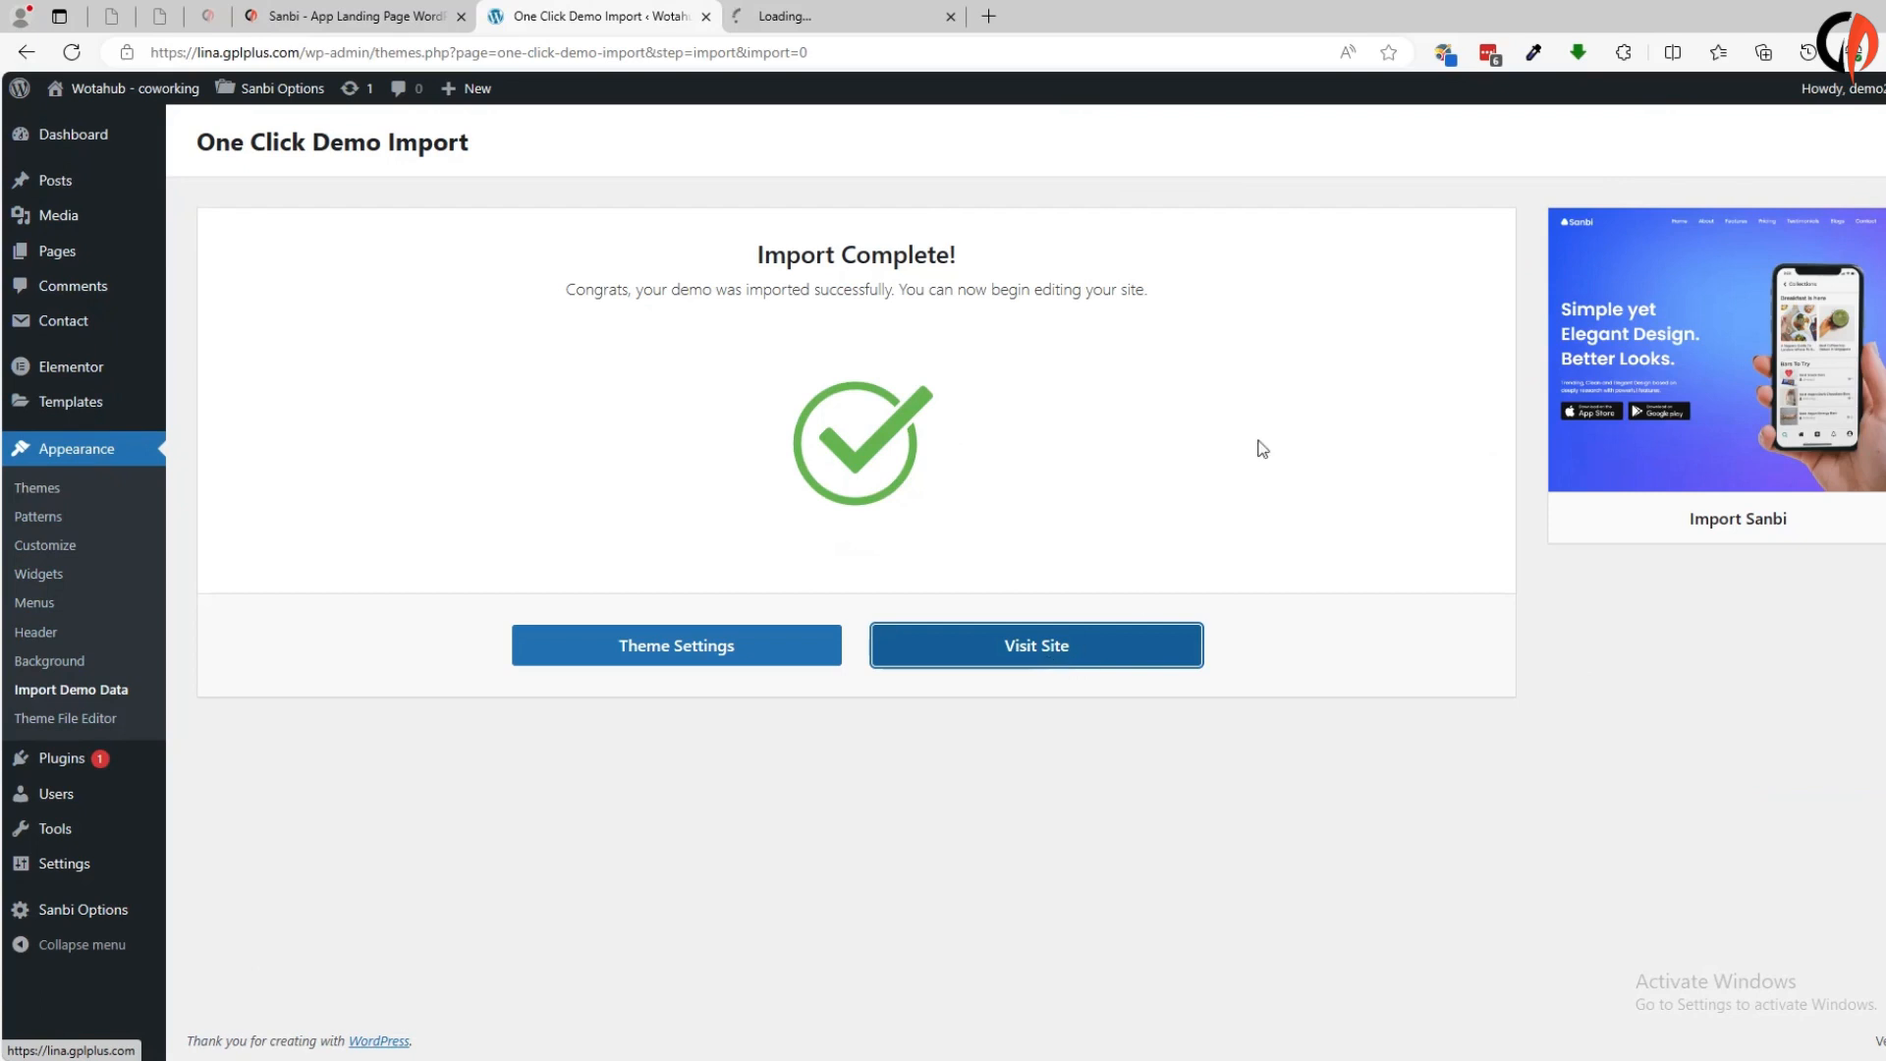
left_click(881, 19)
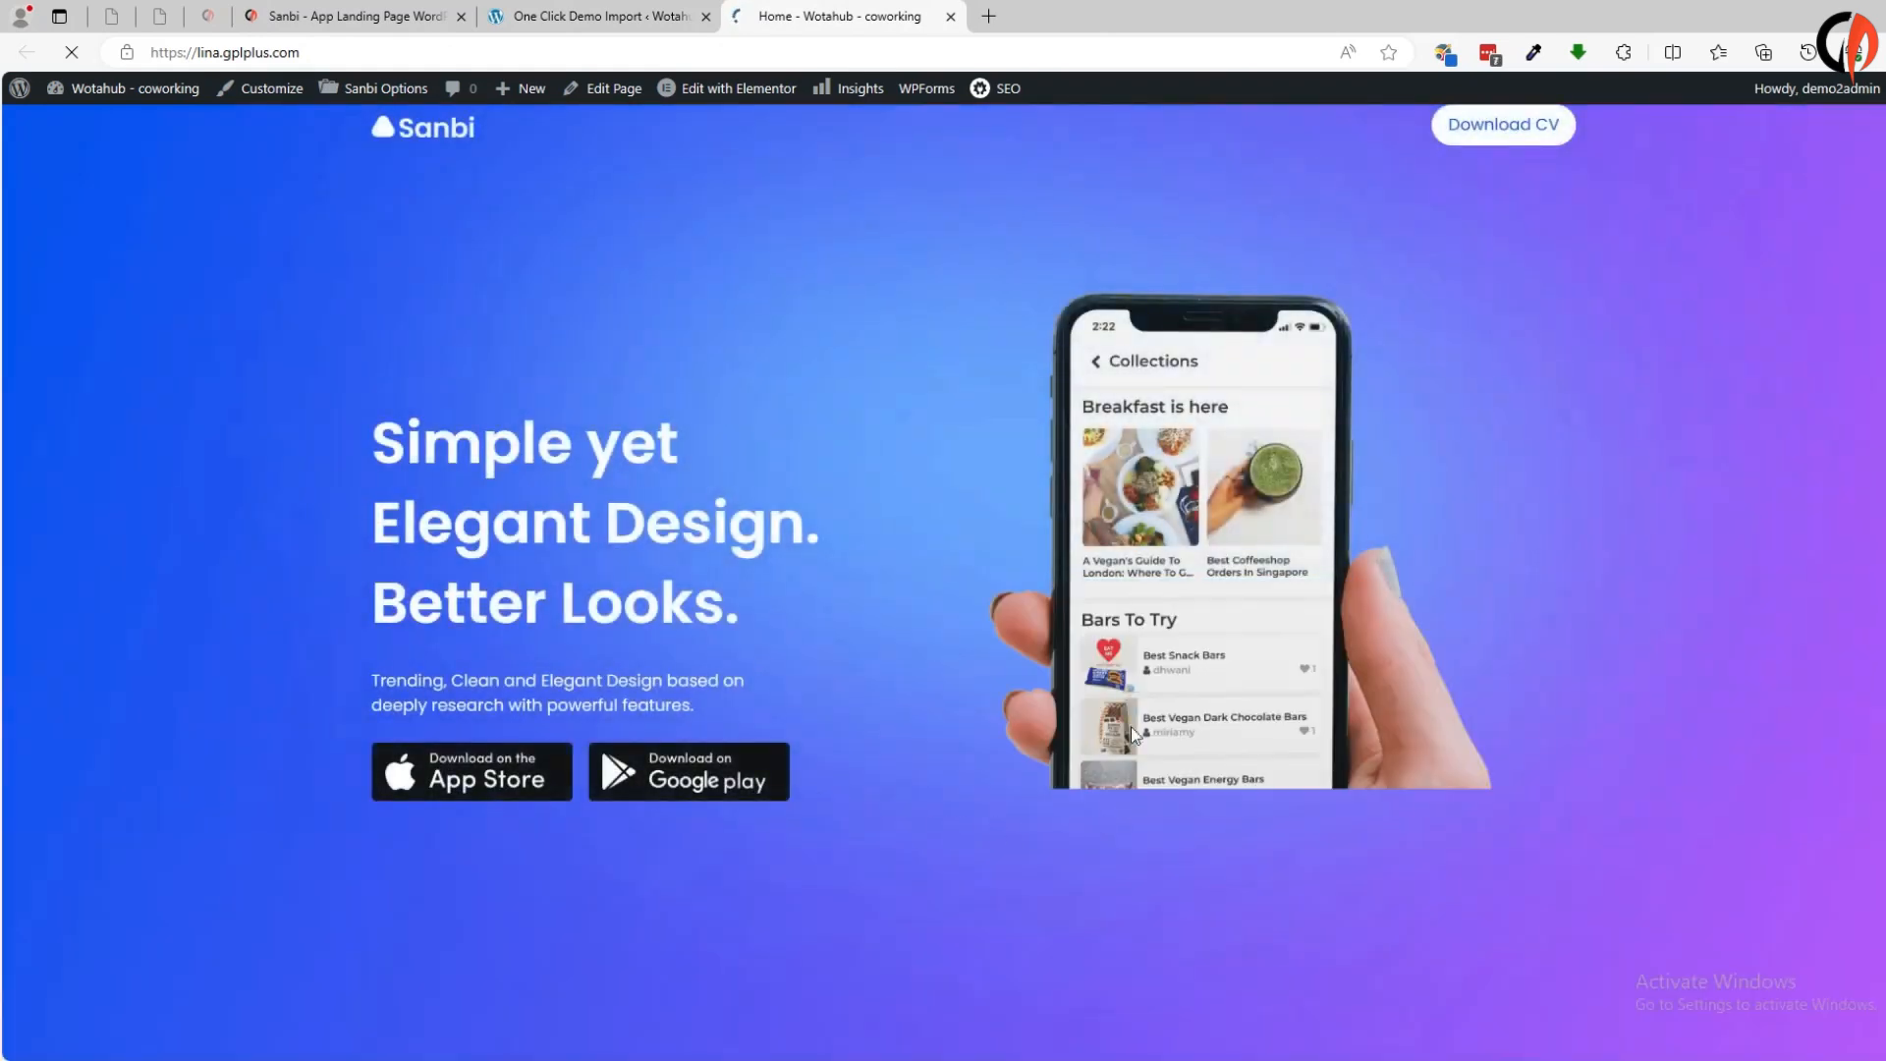
scroll(938, 555, "down", 6)
scroll(757, 709, "down", 12)
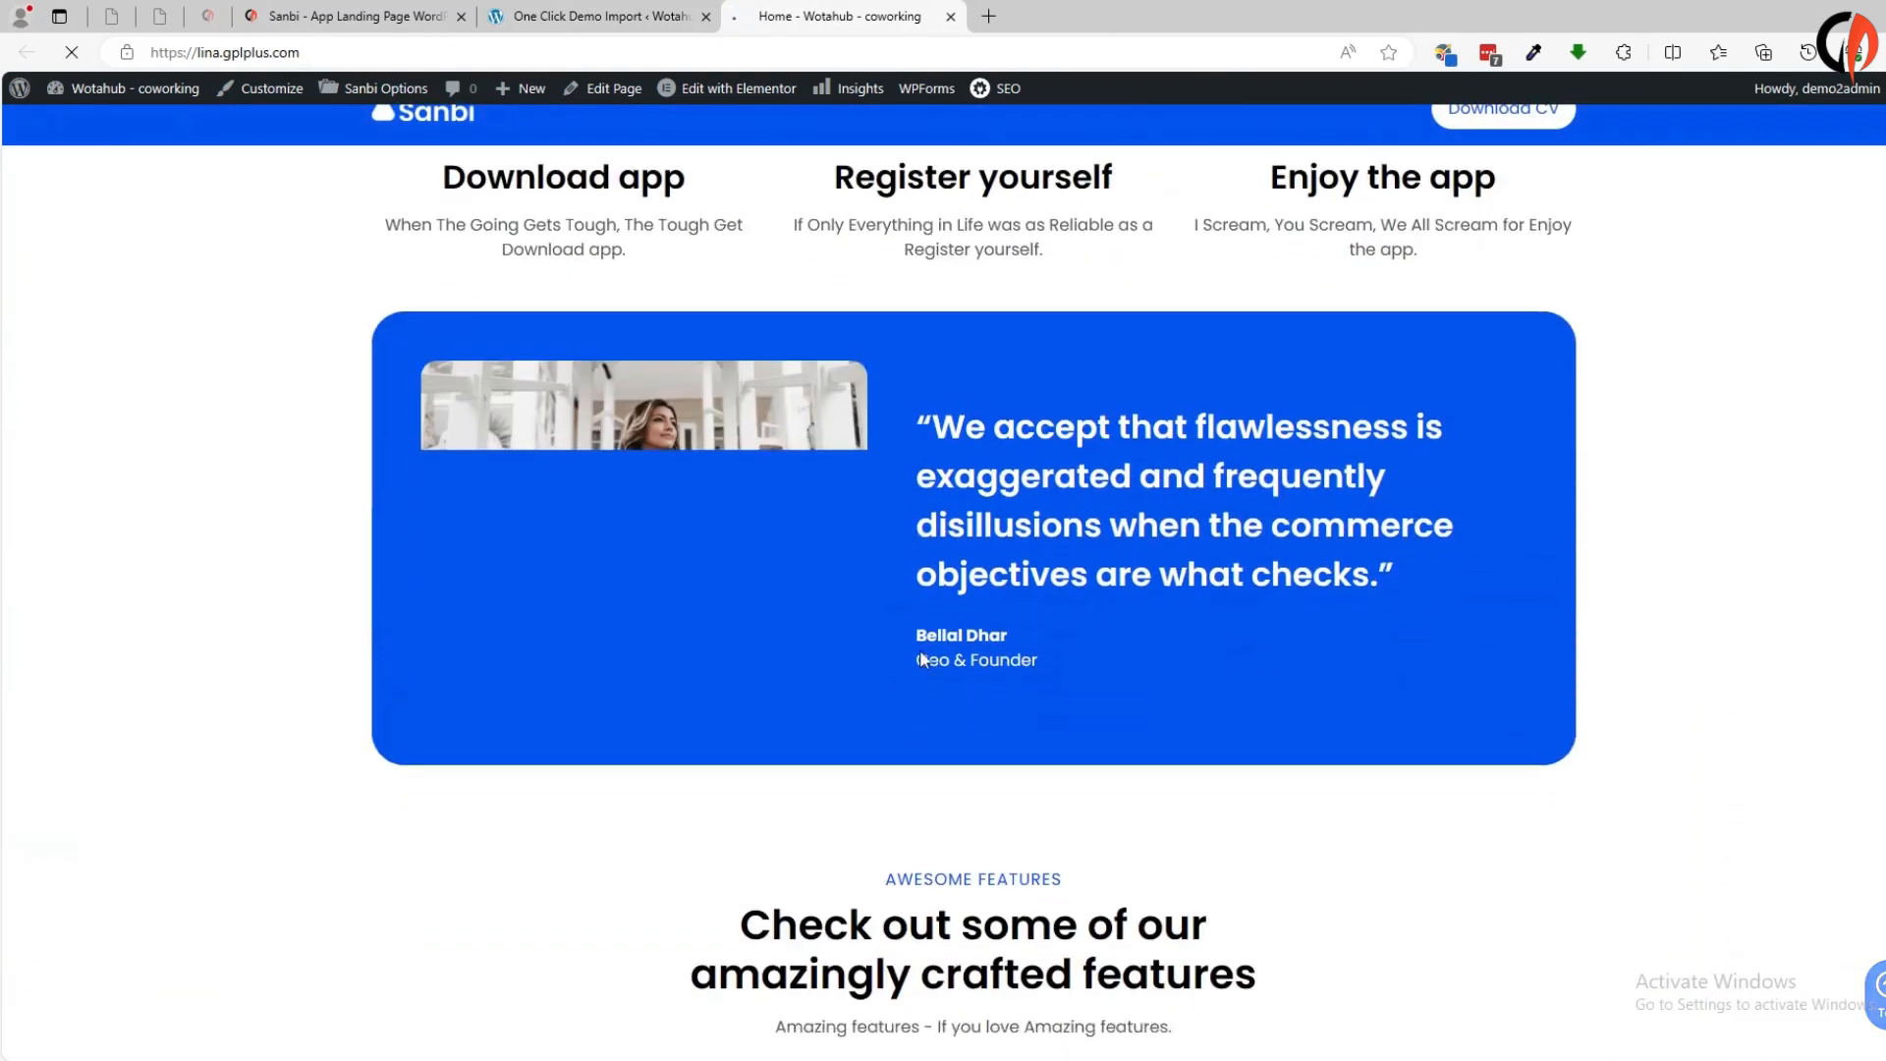
scroll(923, 723, "down", 12)
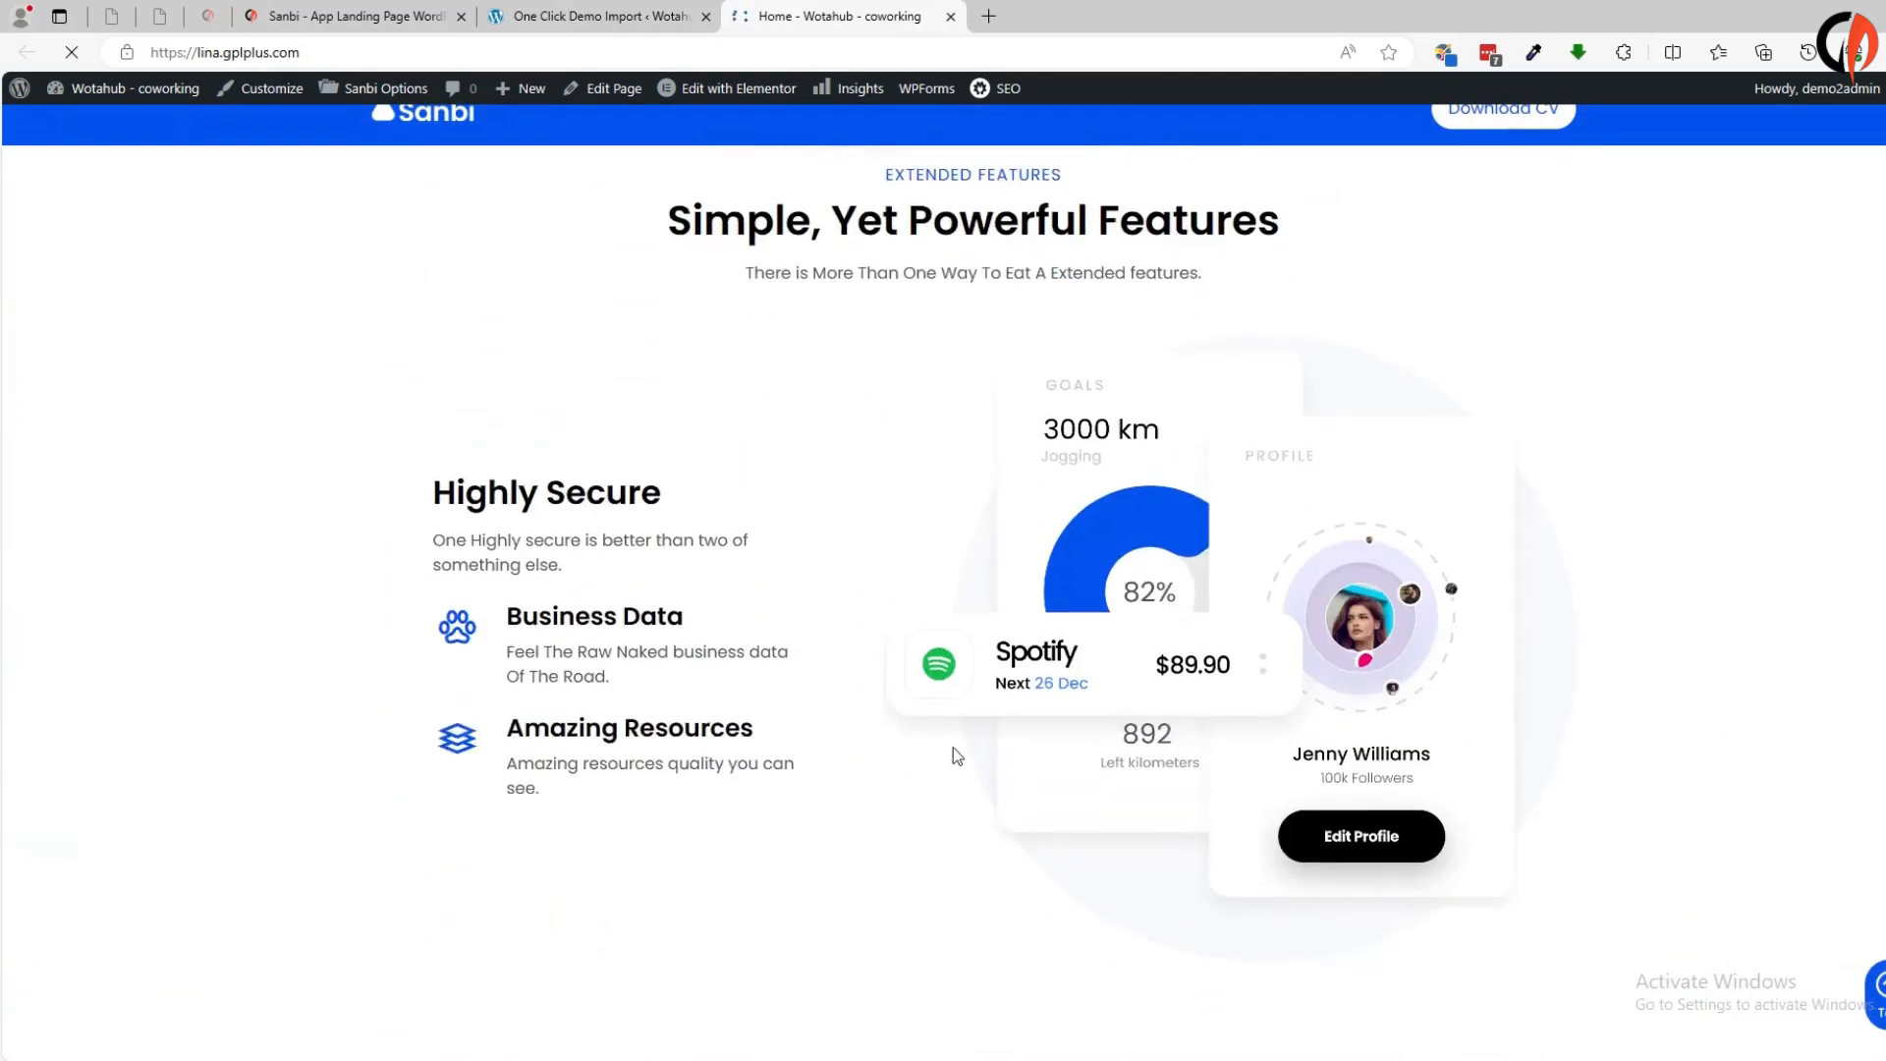
scroll(952, 750, "down", 12)
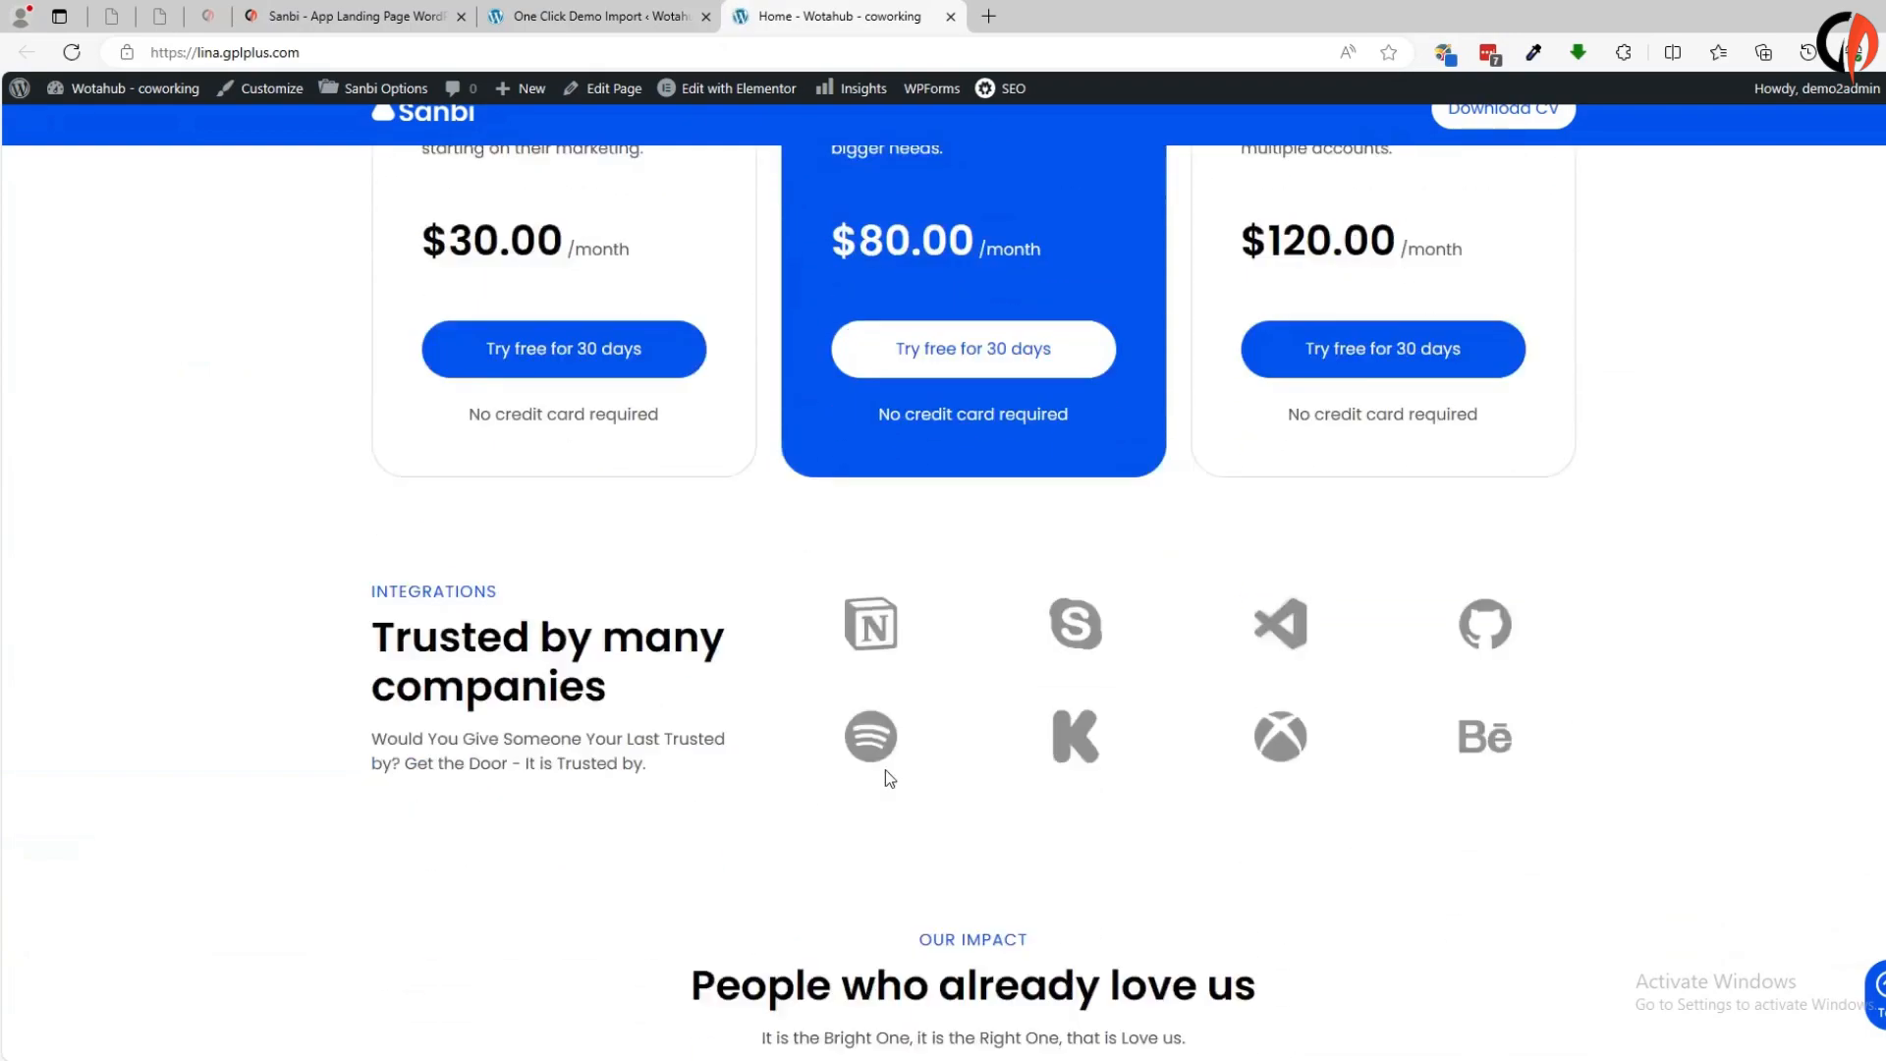
scroll(1258, 733, "down", 12)
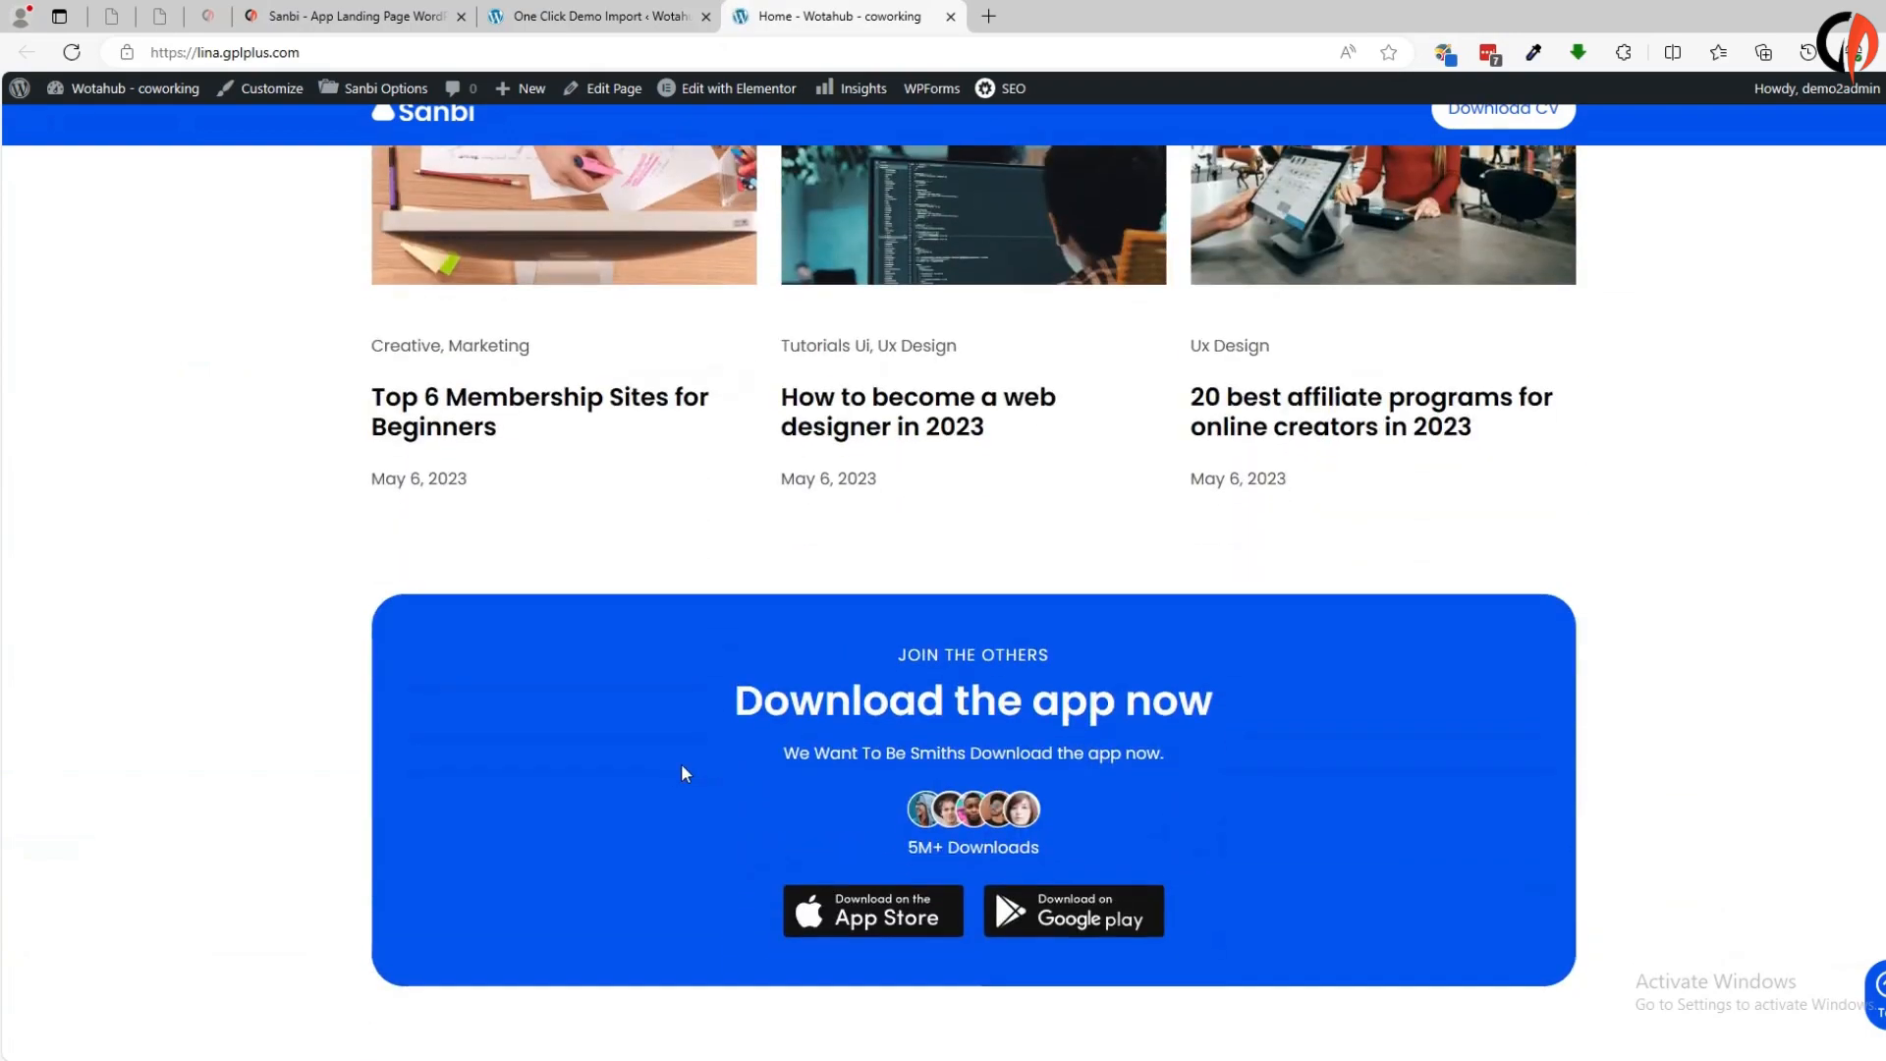
scroll(1266, 759, "down", 5)
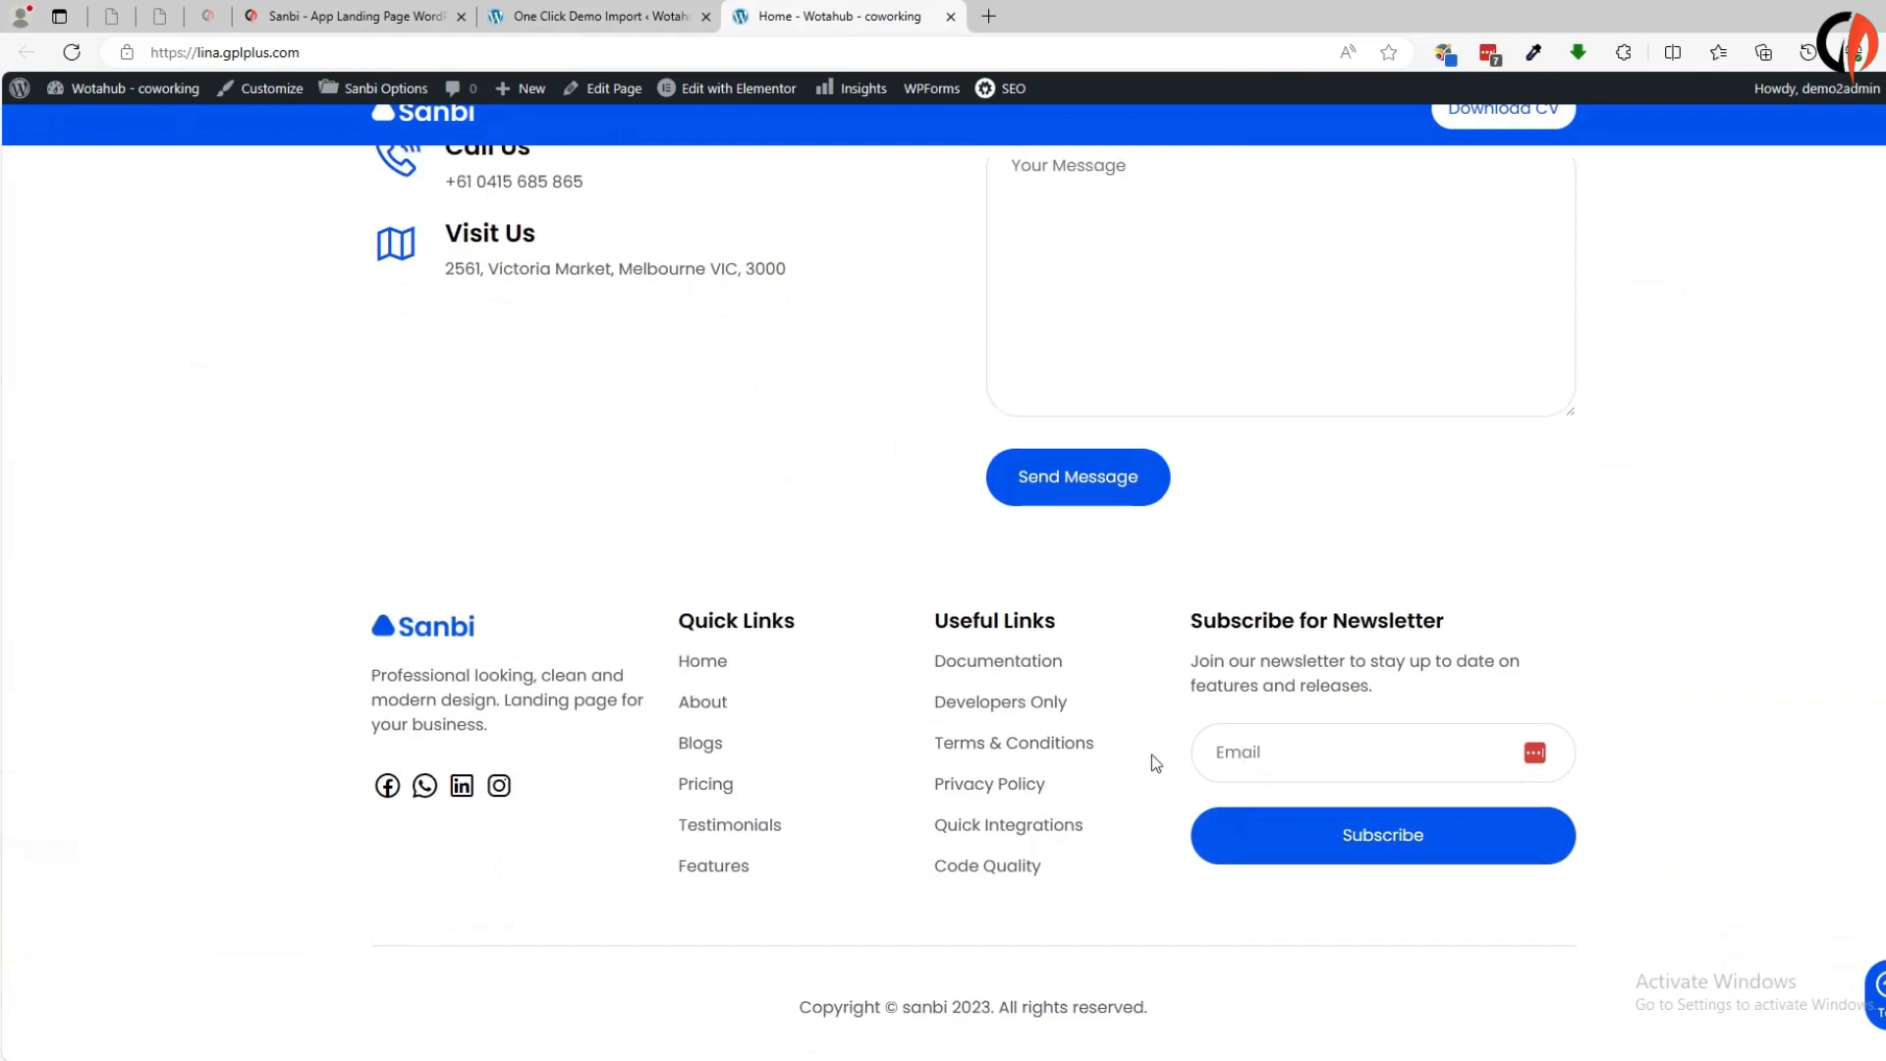
scroll(849, 767, "up", 15)
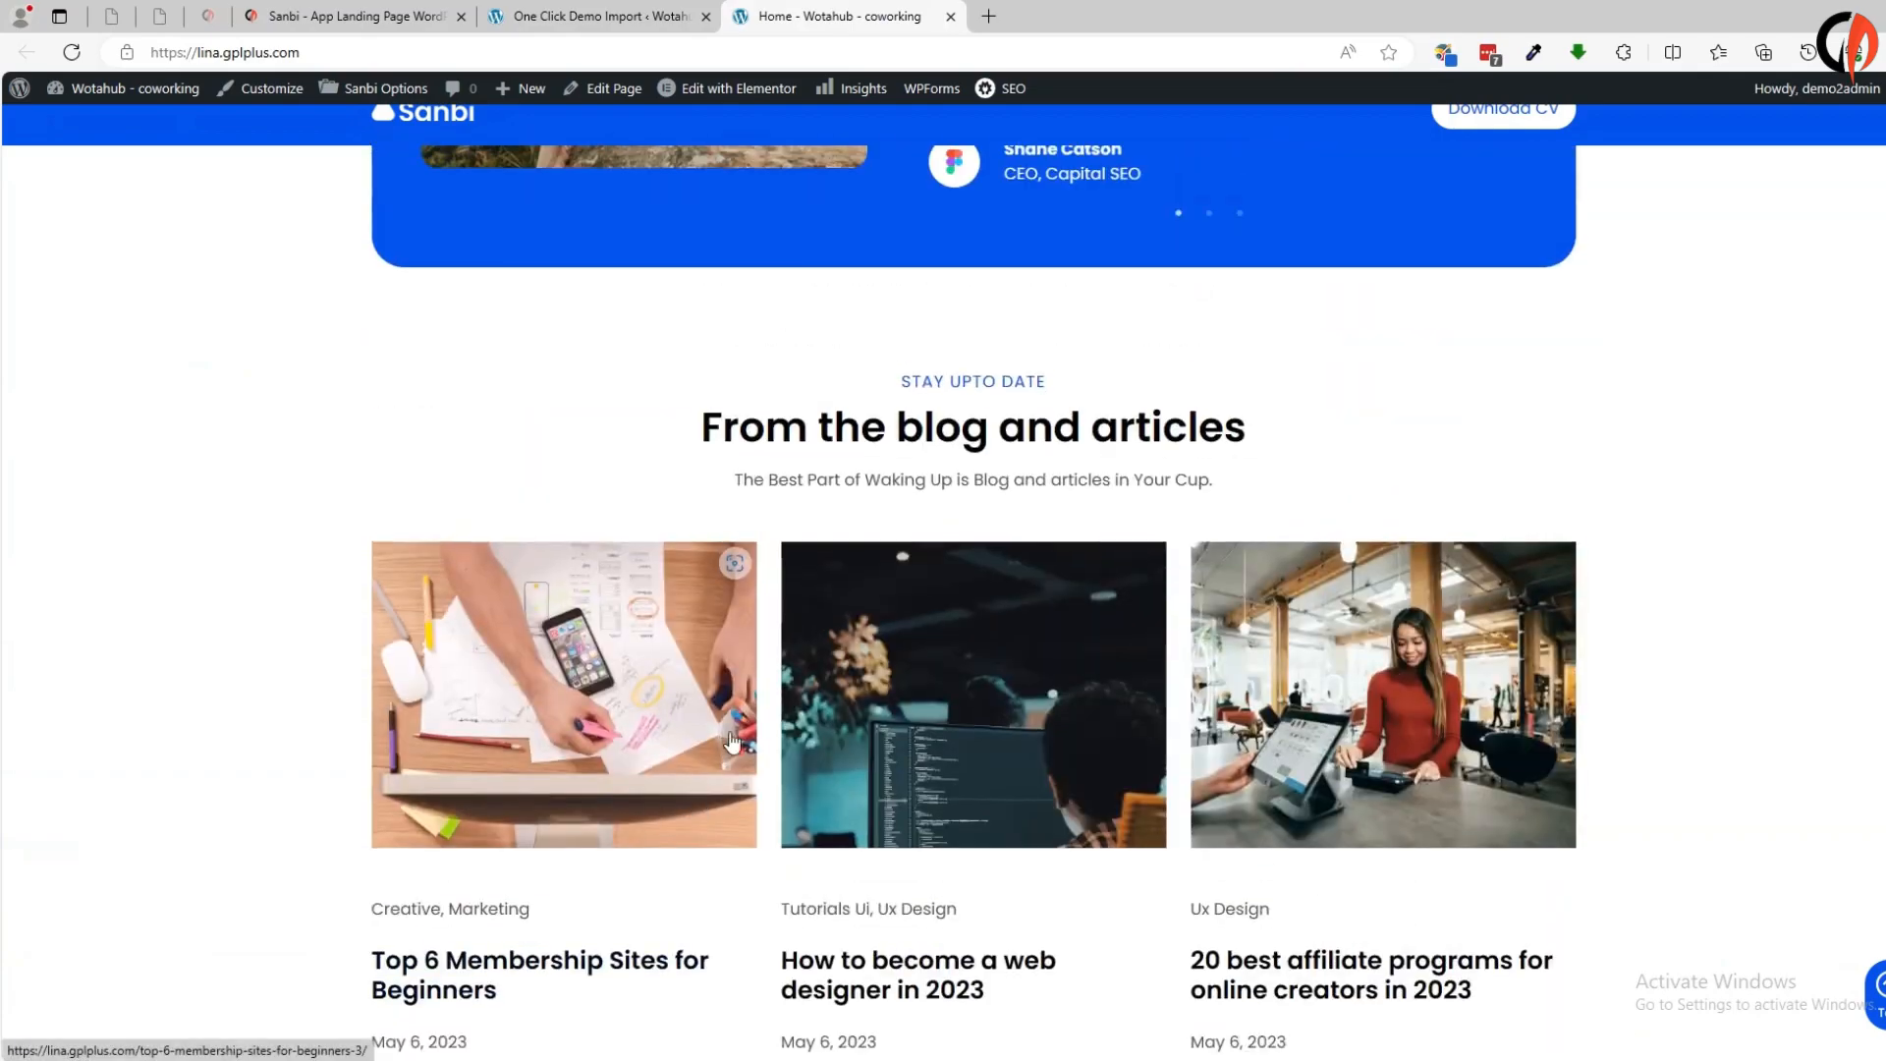
scroll(1103, 737, "up", 15)
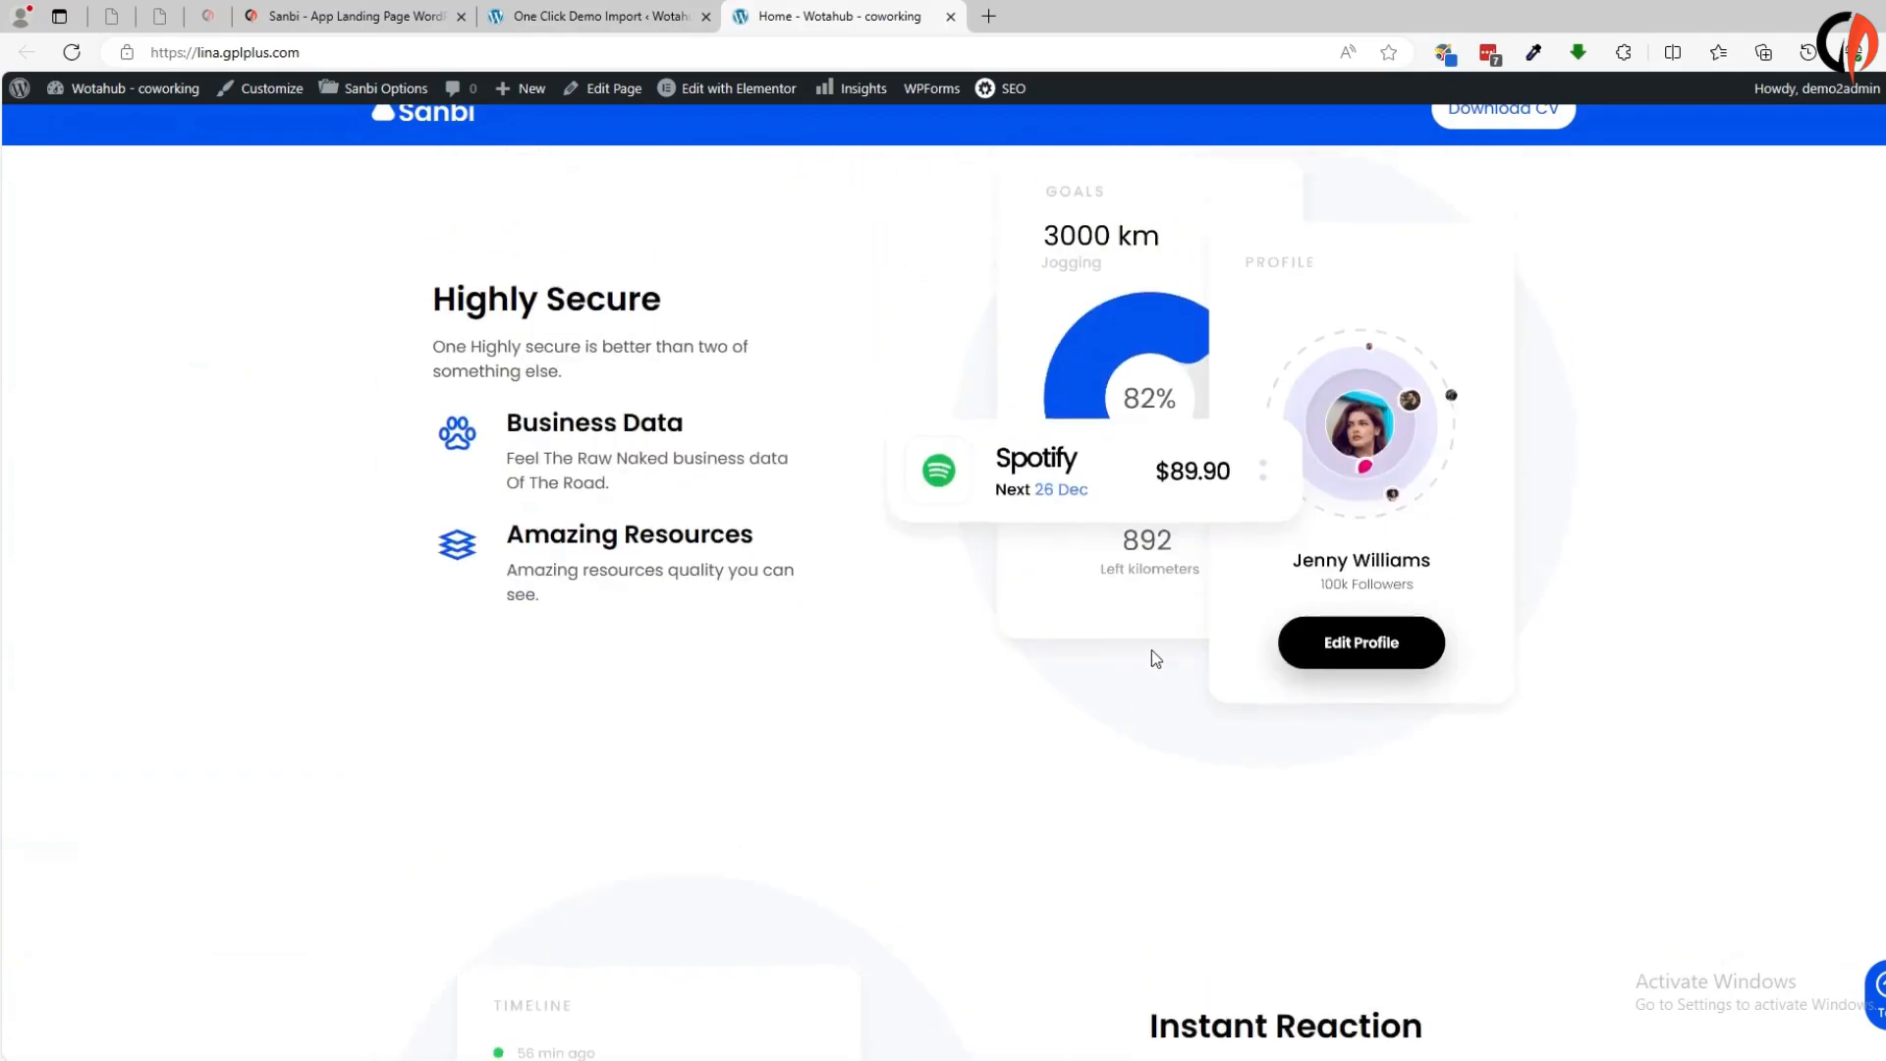
scroll(842, 631, "up", 10)
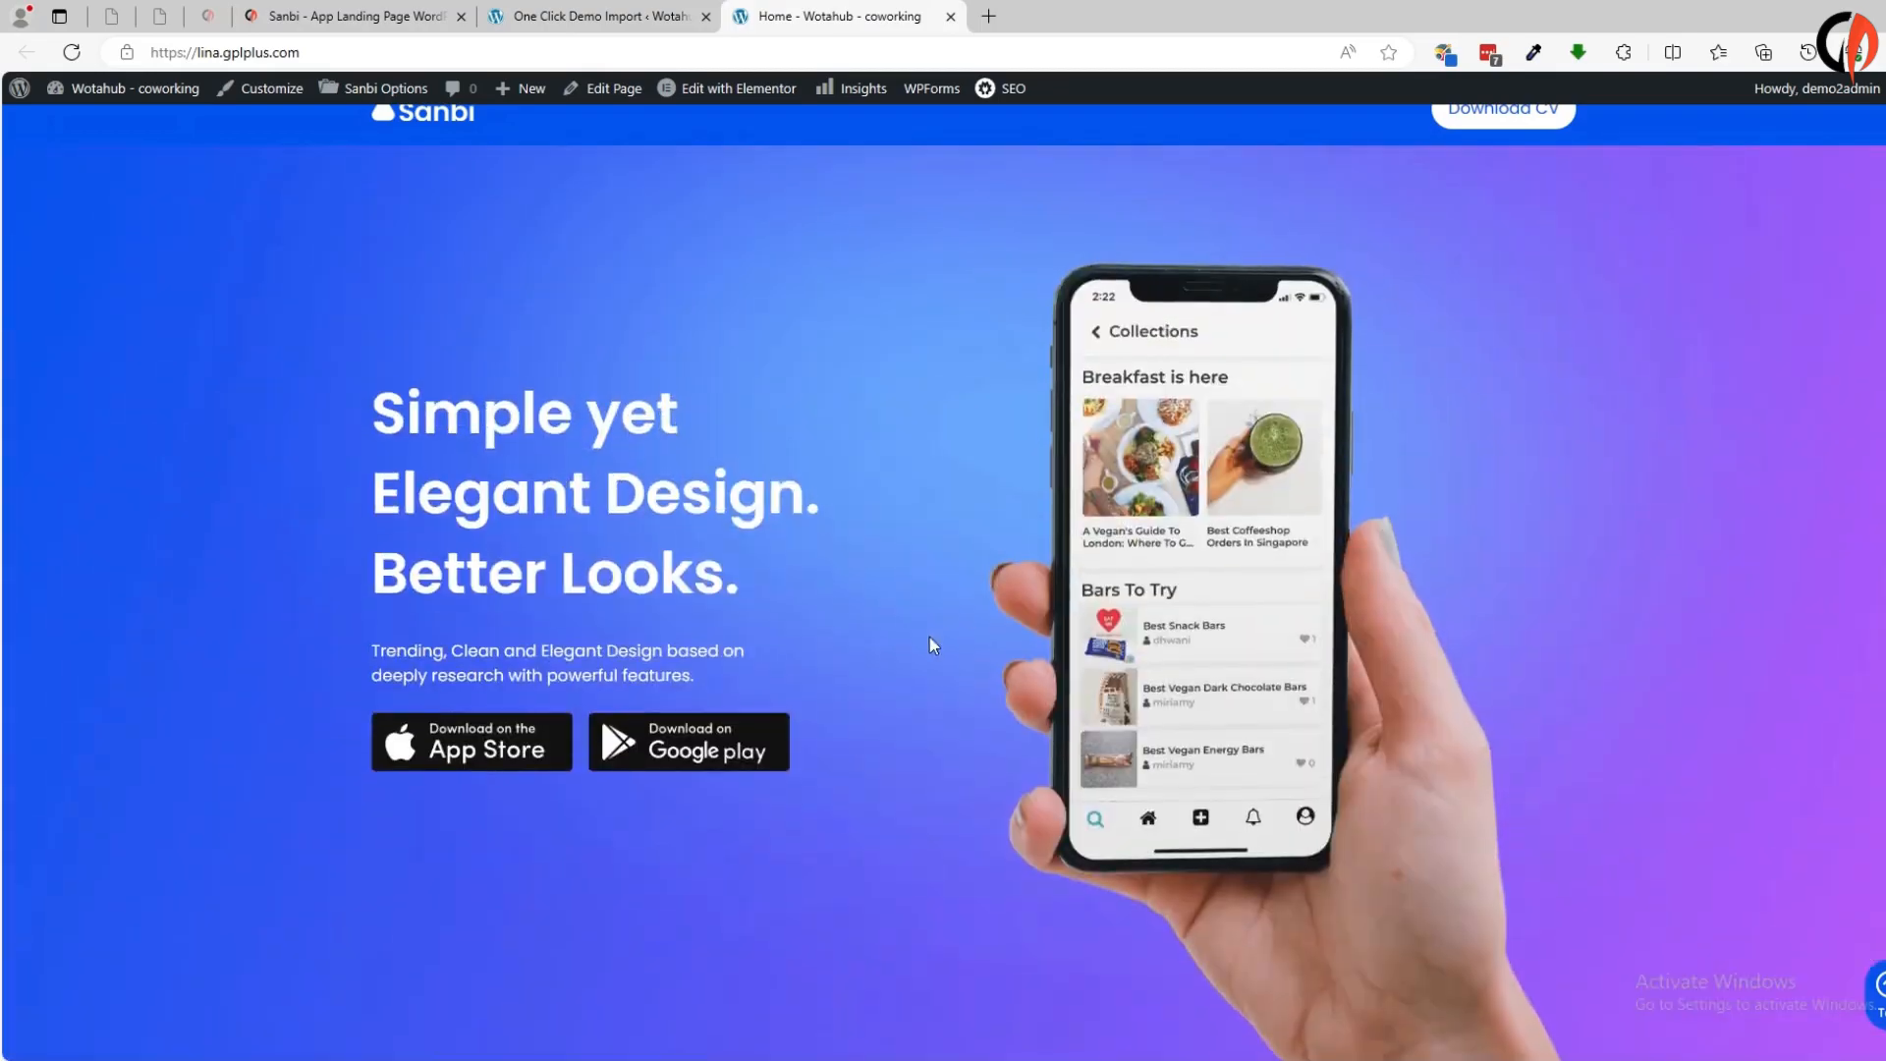